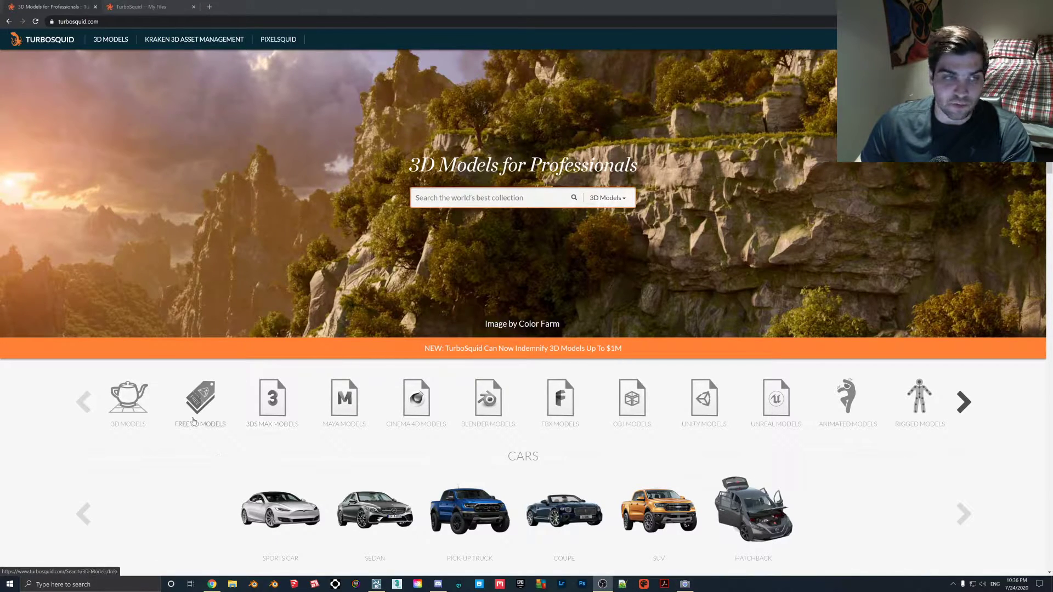
# - Search the TurboSquid 3D model collection for "sofa"
pyautogui.click(481, 198)
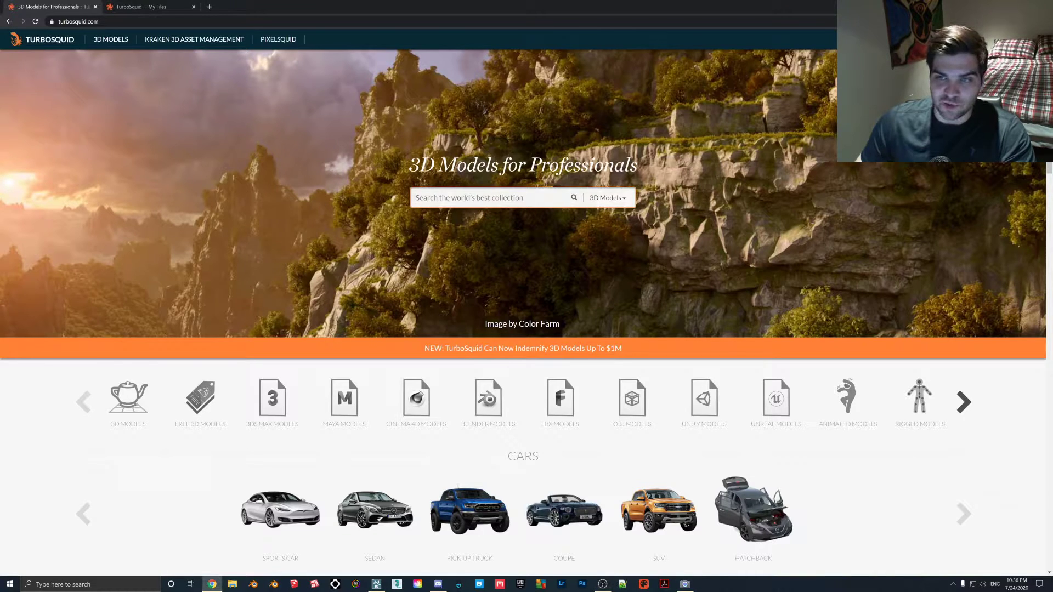
pyautogui.write('sofa')
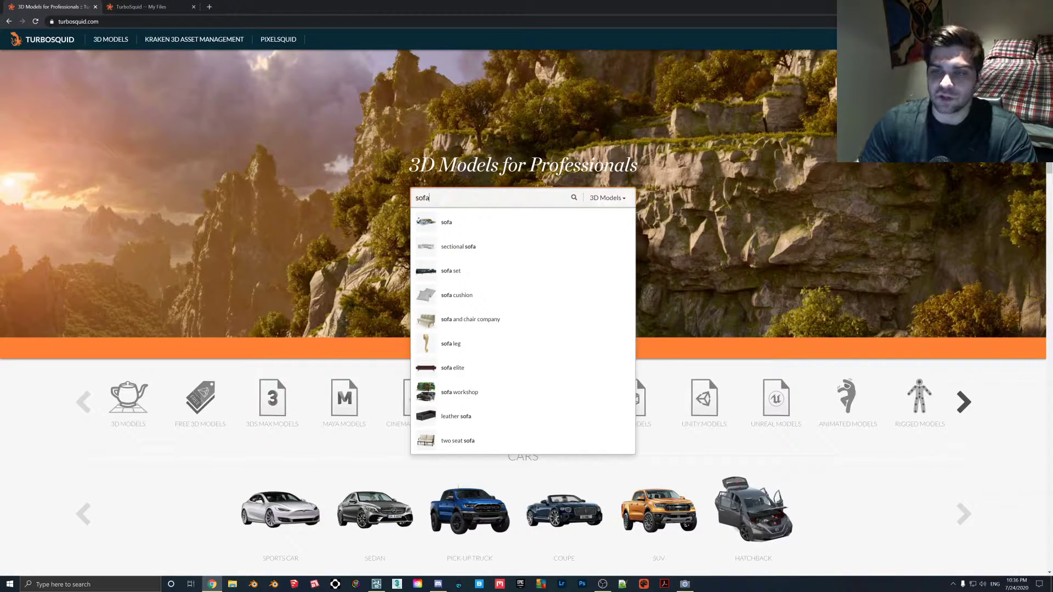
pyautogui.press('Return')
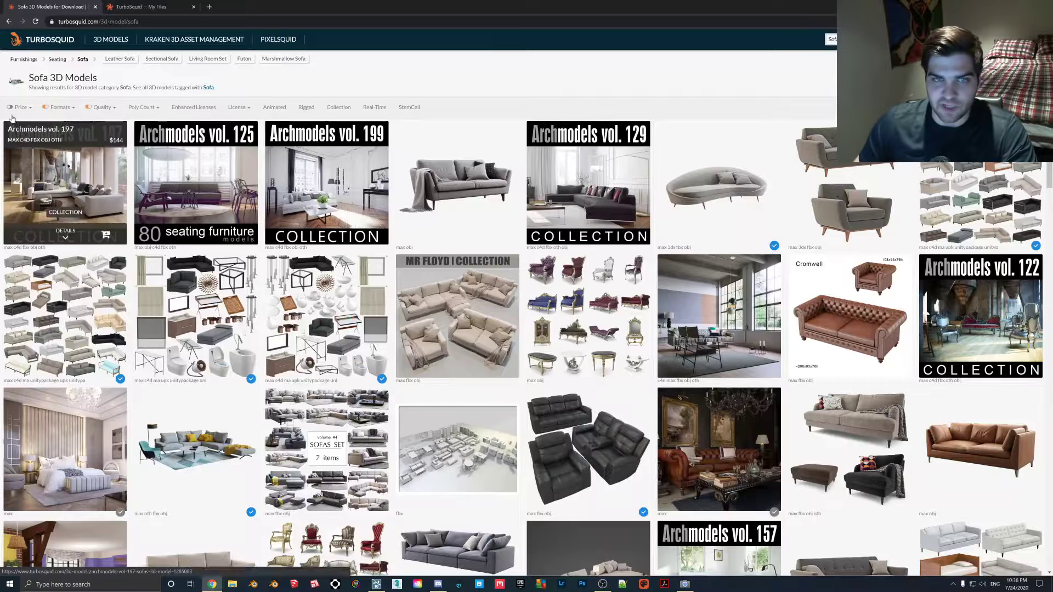
# - Filter the sofa results by price to free models and browse them
pyautogui.click(21, 108)
pyautogui.click(17, 169)
pyautogui.scroll(-2, 514, 203)
pyautogui.scroll(-6, 515, 203)
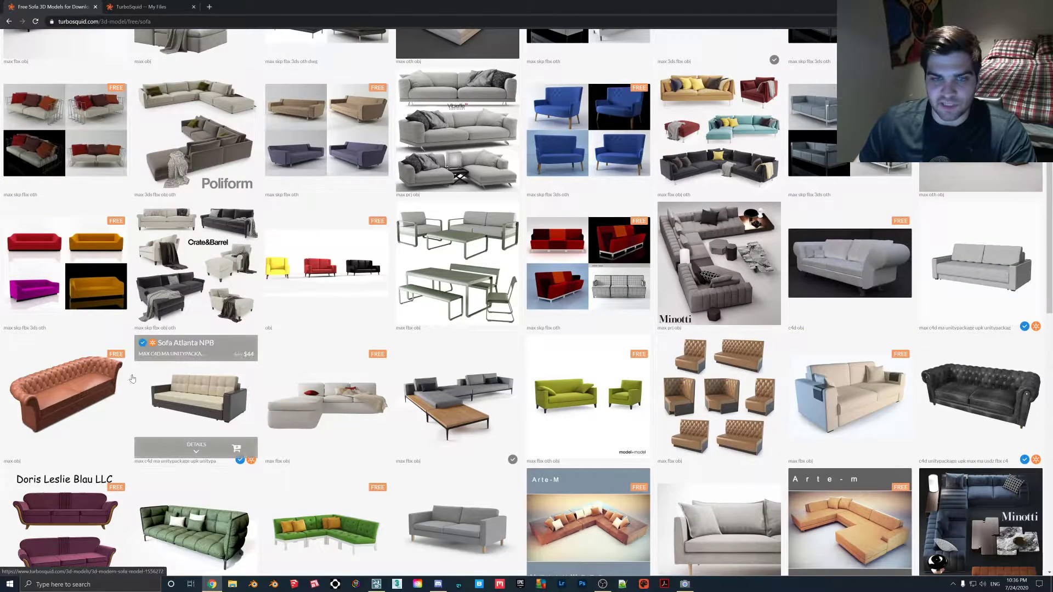
pyautogui.scroll(10, 452, 117)
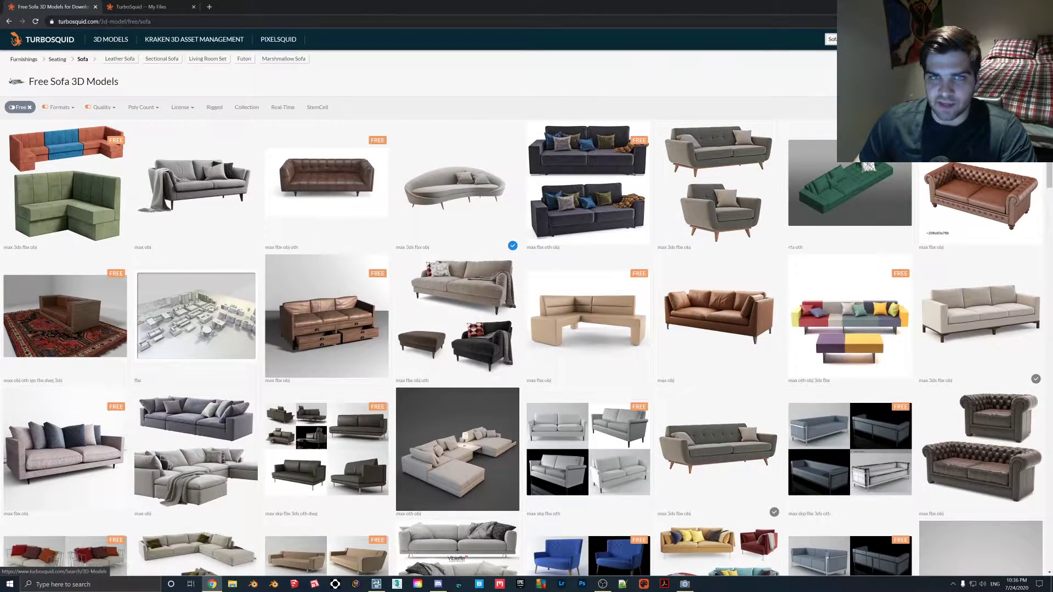
# - Review the downloaded models in My Files and expand the full list of file formats for Song Coffee Tables
pyautogui.click(141, 7)
pyautogui.scroll(-3, 549, 159)
pyautogui.scroll(3, 570, 175)
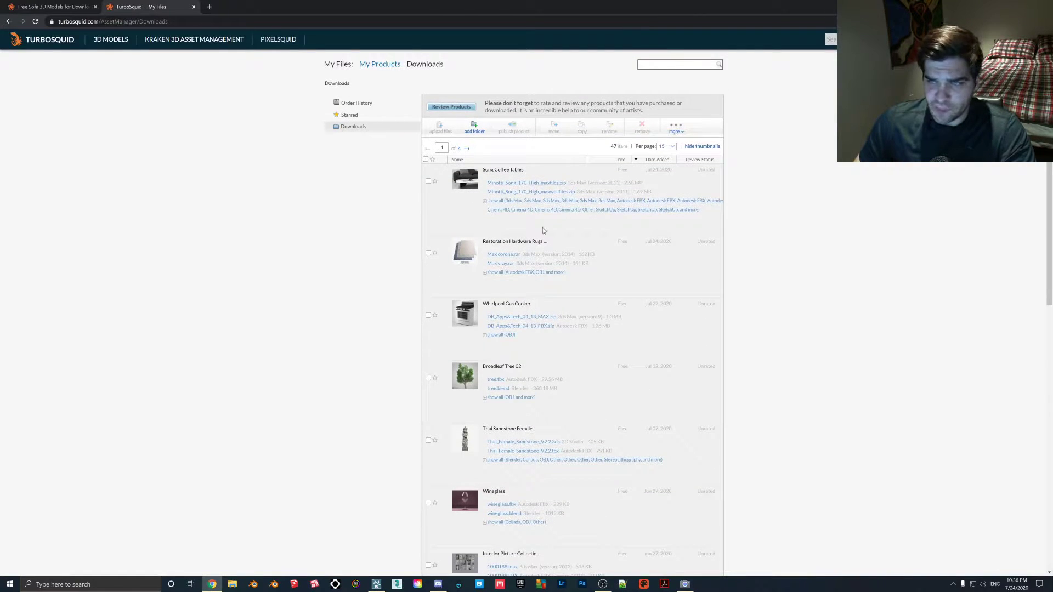
pyautogui.click(490, 202)
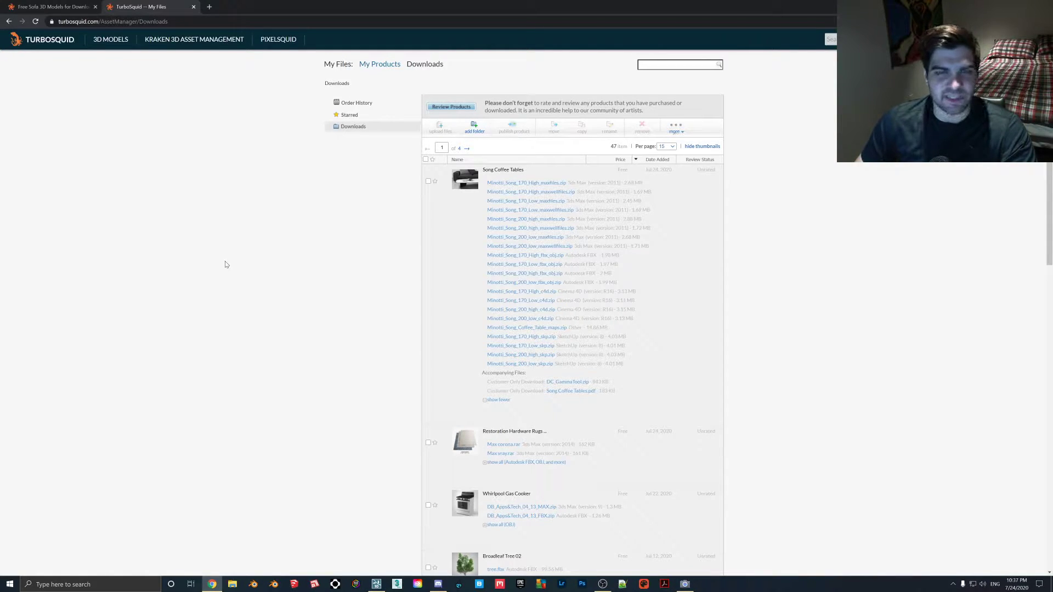
pyautogui.scroll(-2, 378, 312)
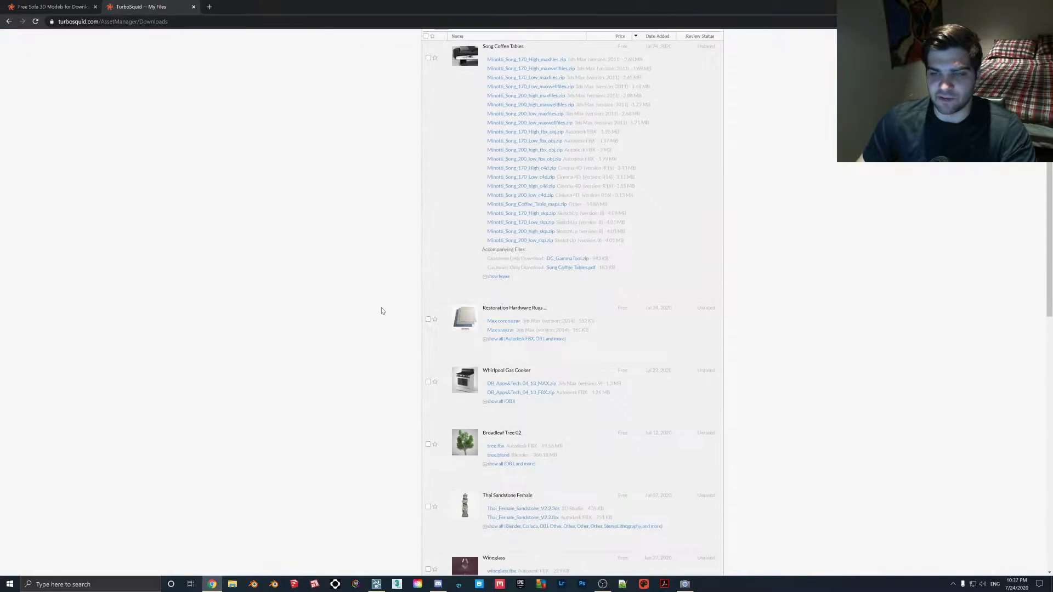
pyautogui.scroll(2, 382, 311)
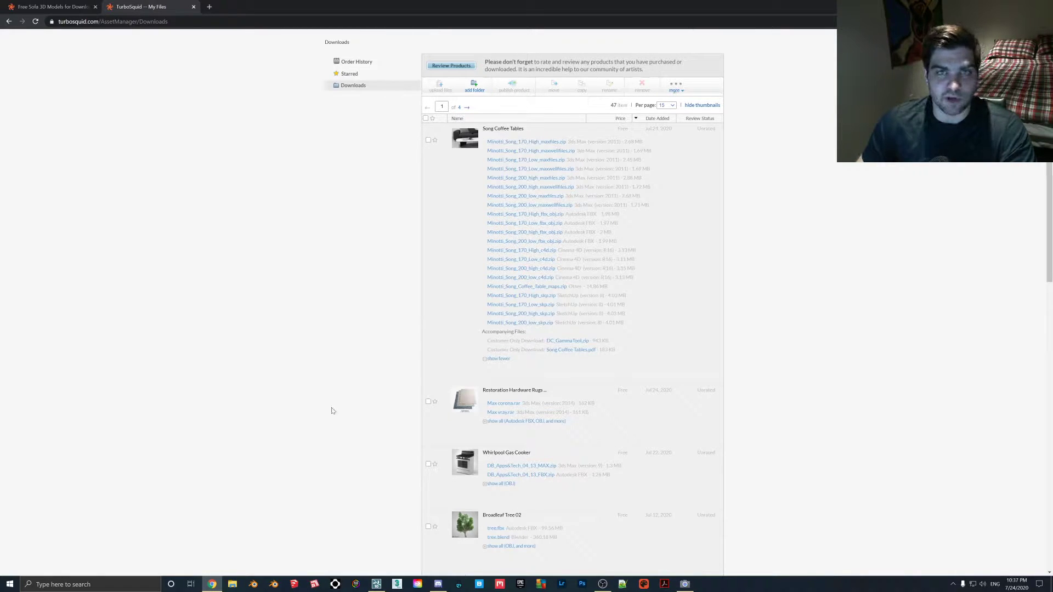
# - Switch to Lumion and inspect the living room scene around the wooden coffee table and armchairs
pyautogui.click(377, 588)
pyautogui.press('w')
pyautogui.moveTo(493, 351)
pyautogui.mouseDown(button='right')
pyautogui.moveTo(680, 351)
pyautogui.moveTo(510, 351)
pyautogui.mouseUp(button='right')
pyautogui.press('s')
pyautogui.press('ctrl')
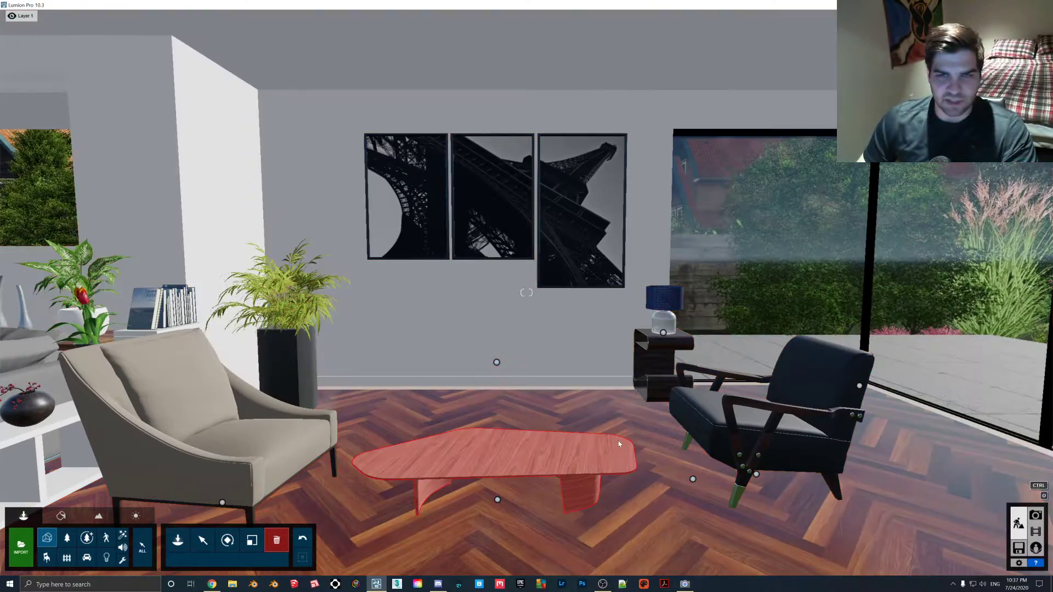
pyautogui.press('ctrl')
pyautogui.moveTo(555, 400)
pyautogui.mouseDown(button='right')
pyautogui.moveTo(535, 399)
pyautogui.moveTo(571, 390)
pyautogui.mouseUp(button='right')
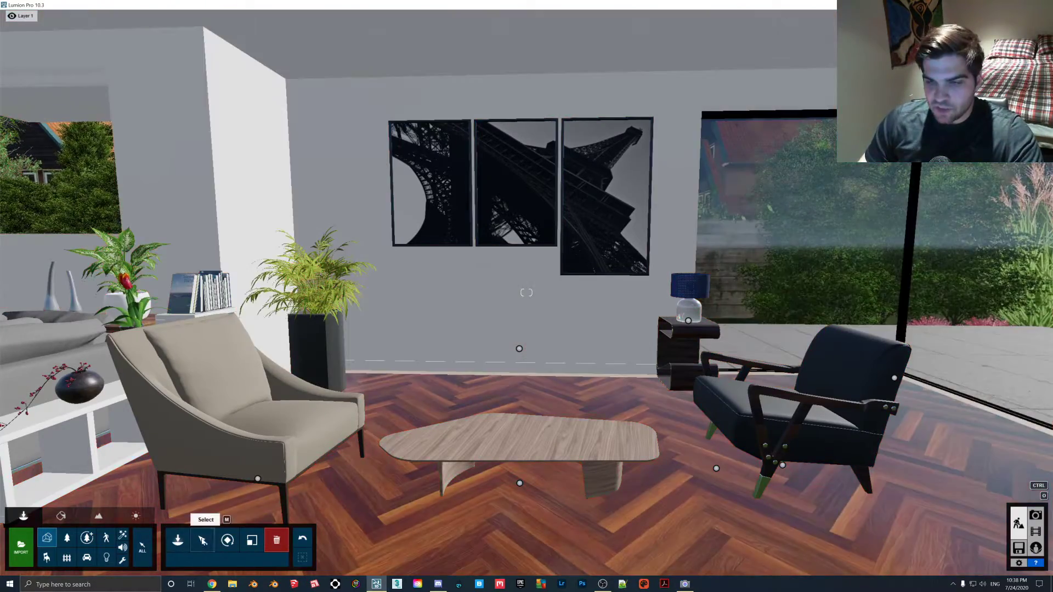
pyautogui.click(202, 541)
pyautogui.click(573, 360)
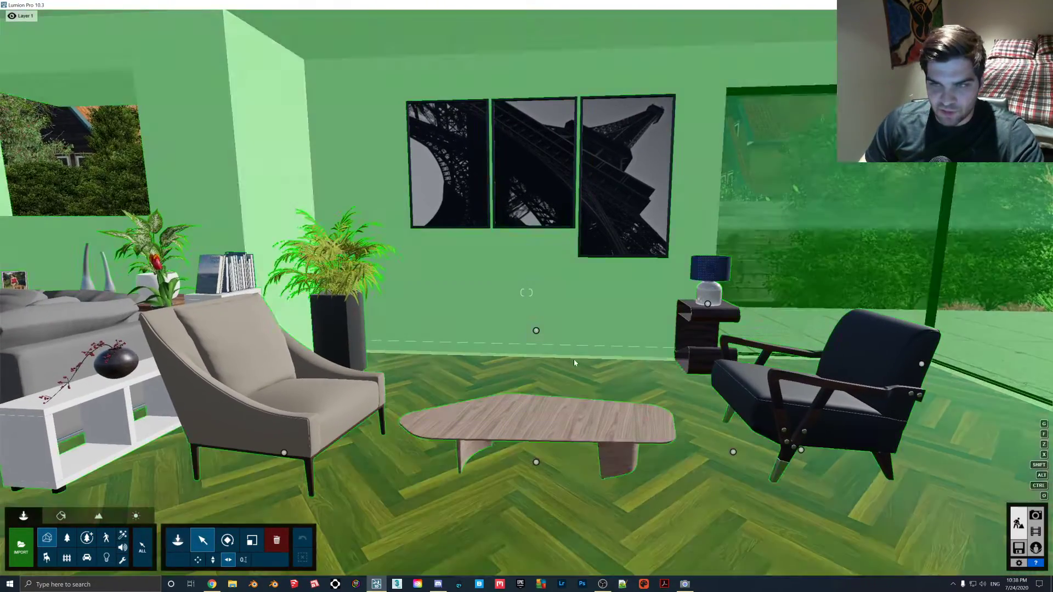
# - Import roog2.FBX as roog4 into the Main (default) category with animations and edges/lines off
pyautogui.click(177, 540)
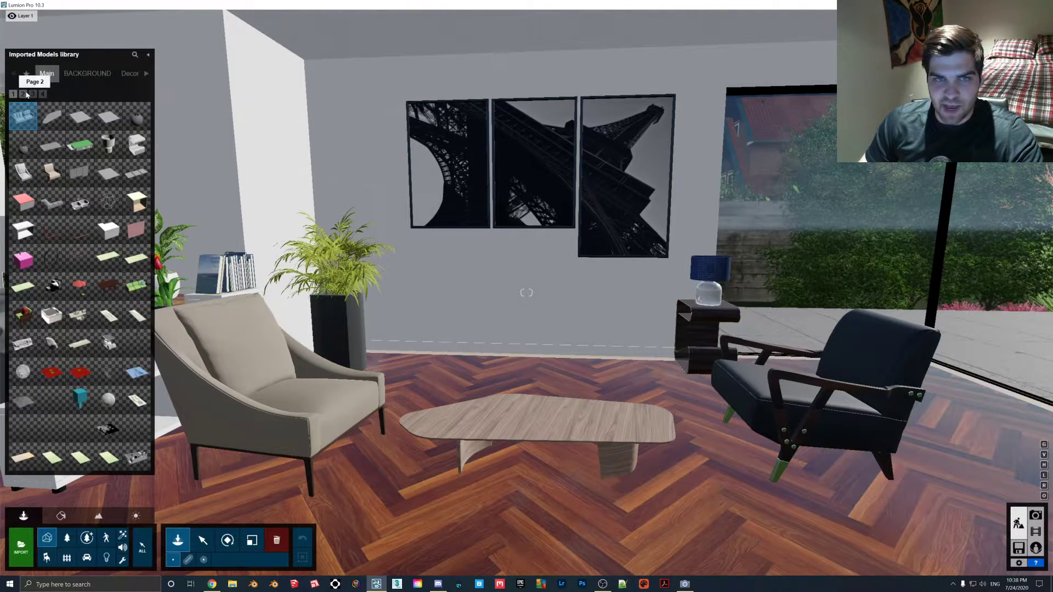
pyautogui.click(21, 543)
pyautogui.doubleClick(233, 72)
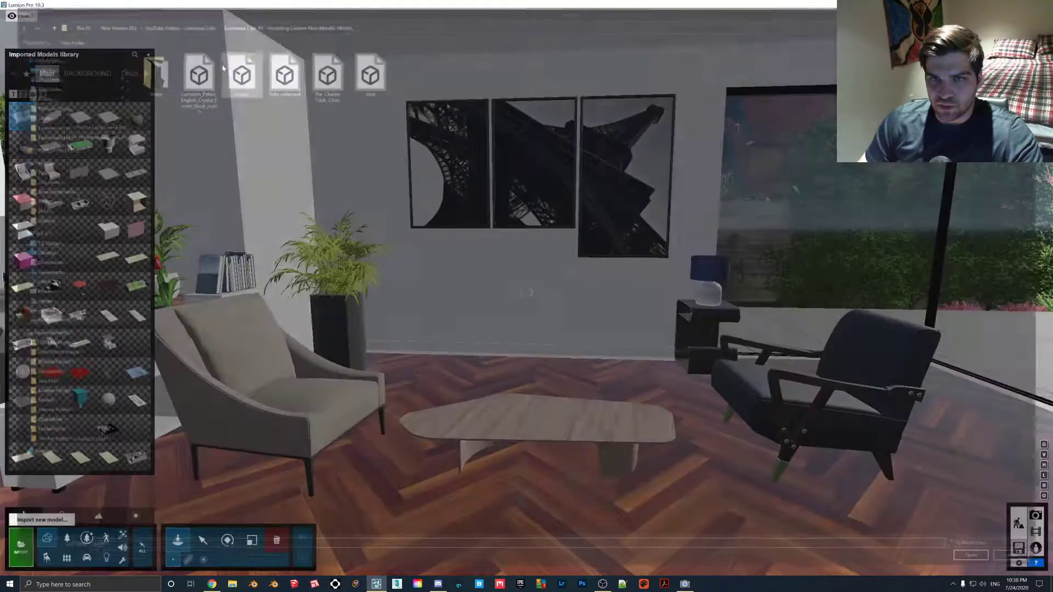
pyautogui.write('roog3')
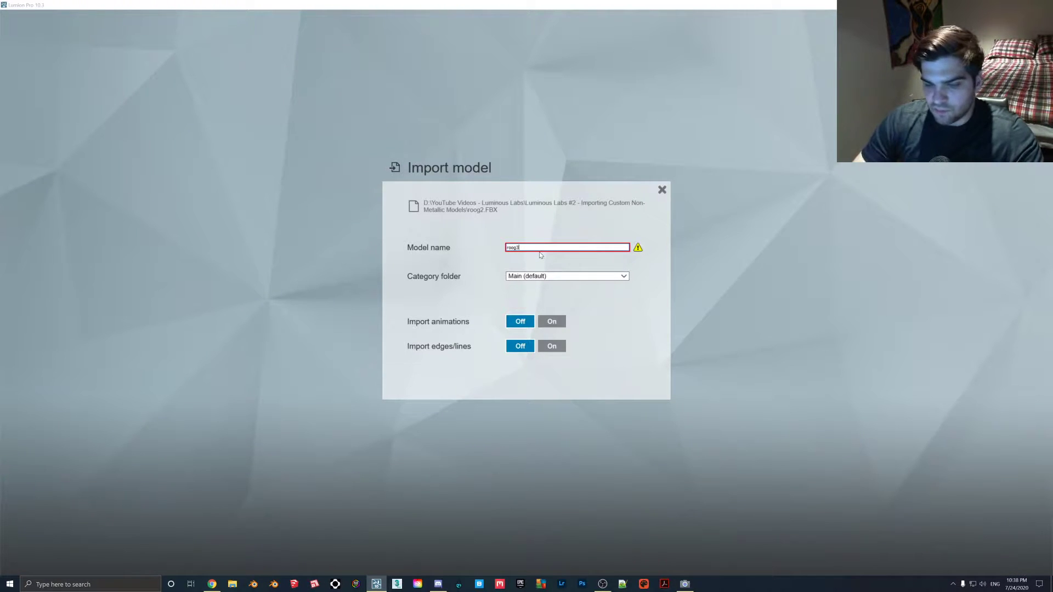
pyautogui.press('BackSpace')
pyautogui.write('4')
pyautogui.click(573, 278)
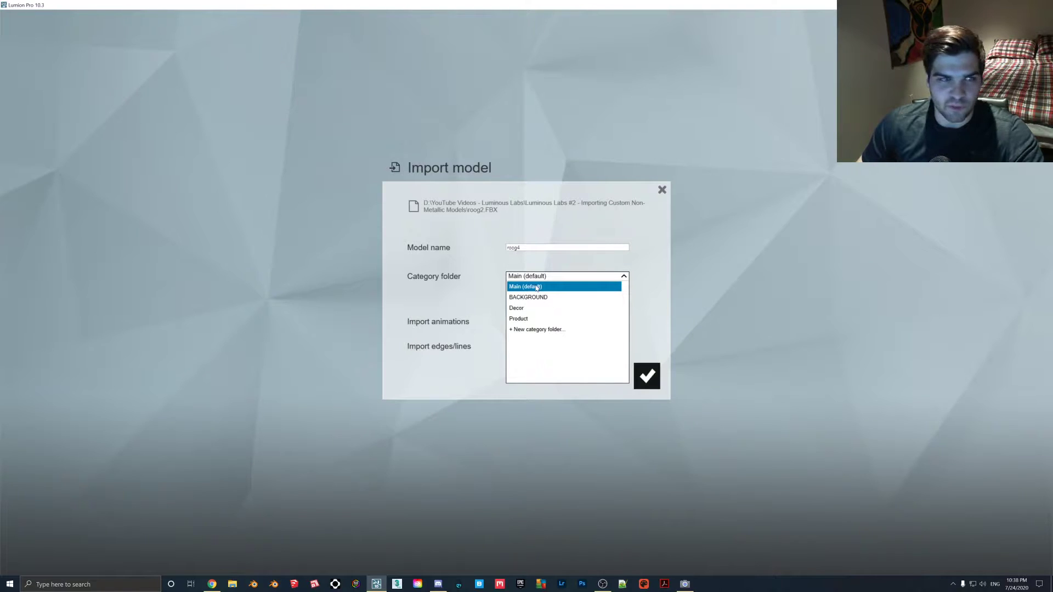
pyautogui.click(654, 383)
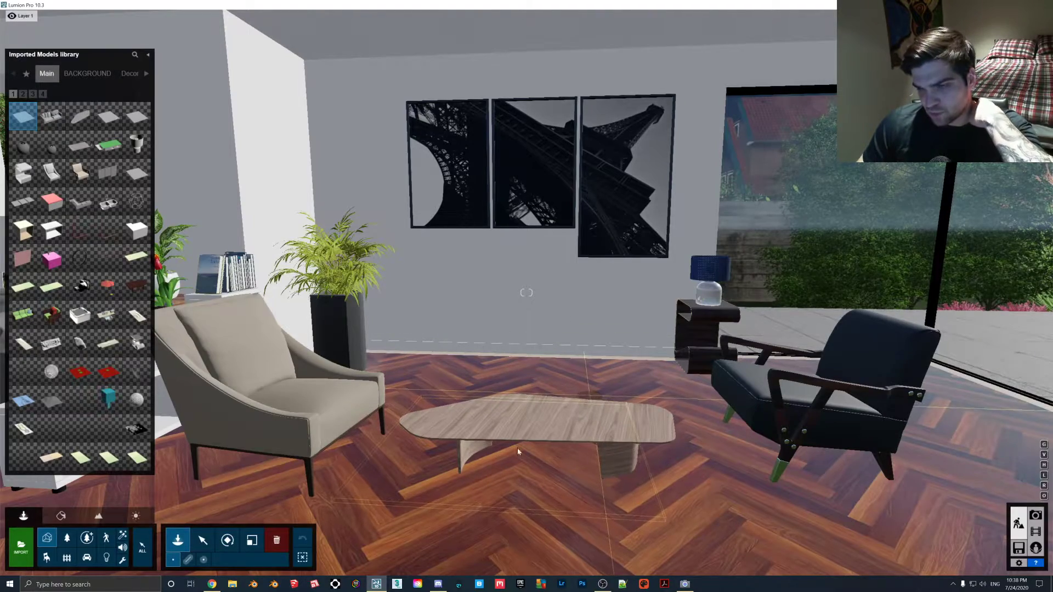
# - Place the imported rug beside the coffee table and raise it vertically to clear the wood floor
pyautogui.click(554, 420)
pyautogui.click(203, 540)
pyautogui.moveTo(590, 395); pyautogui.dragTo(591, 388)
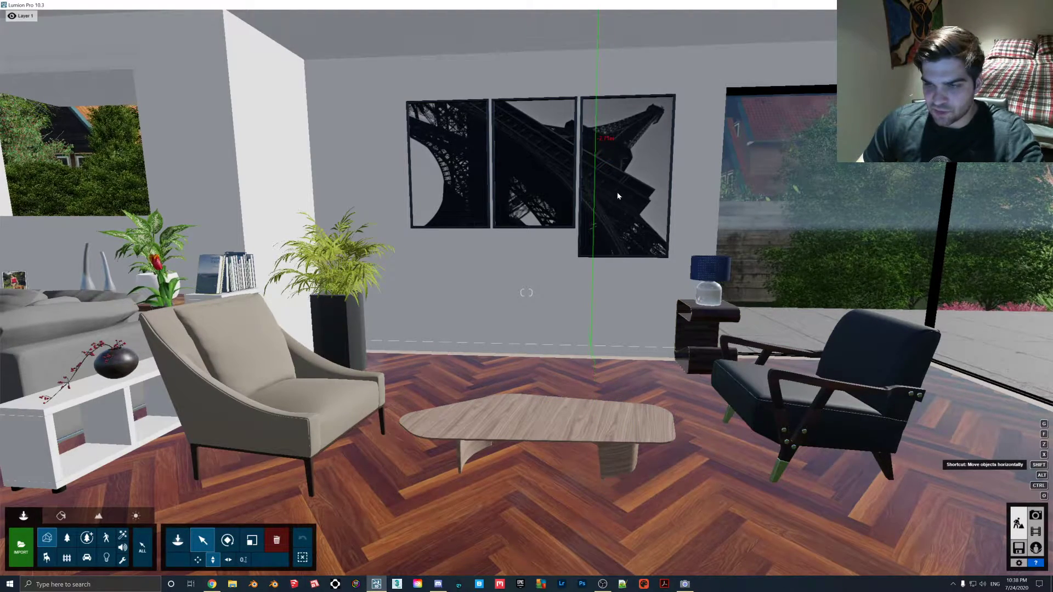
pyautogui.moveTo(612, 95); pyautogui.dragTo(620, 55)
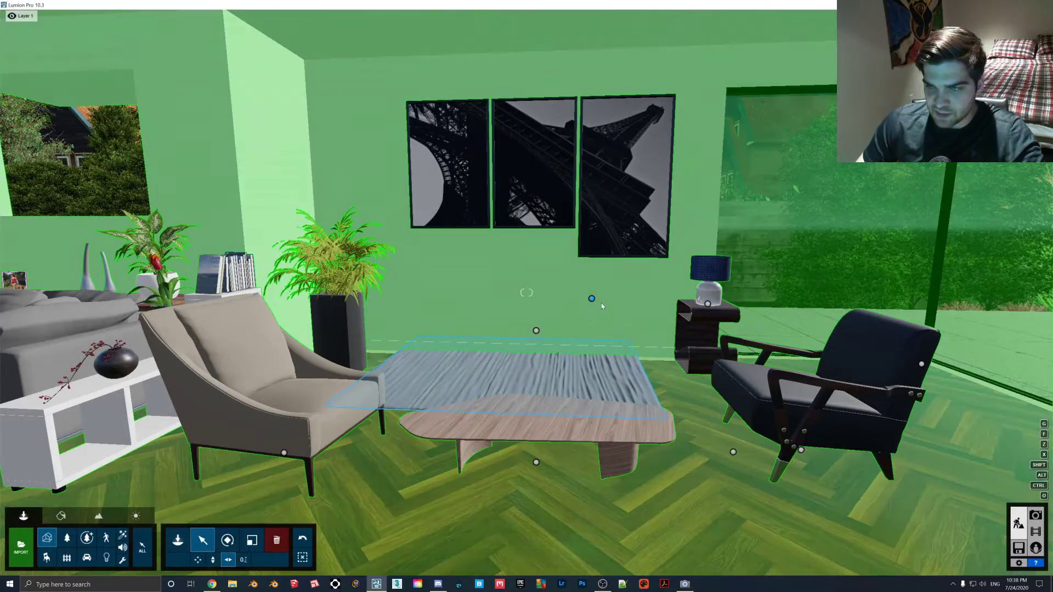
# - Move the rug horizontally under the coffee table, between the two armchairs
pyautogui.moveTo(591, 299); pyautogui.dragTo(706, 352)
pyautogui.press('s')
pyautogui.moveTo(705, 351); pyautogui.dragTo(604, 399, button='right')
pyautogui.press('w')
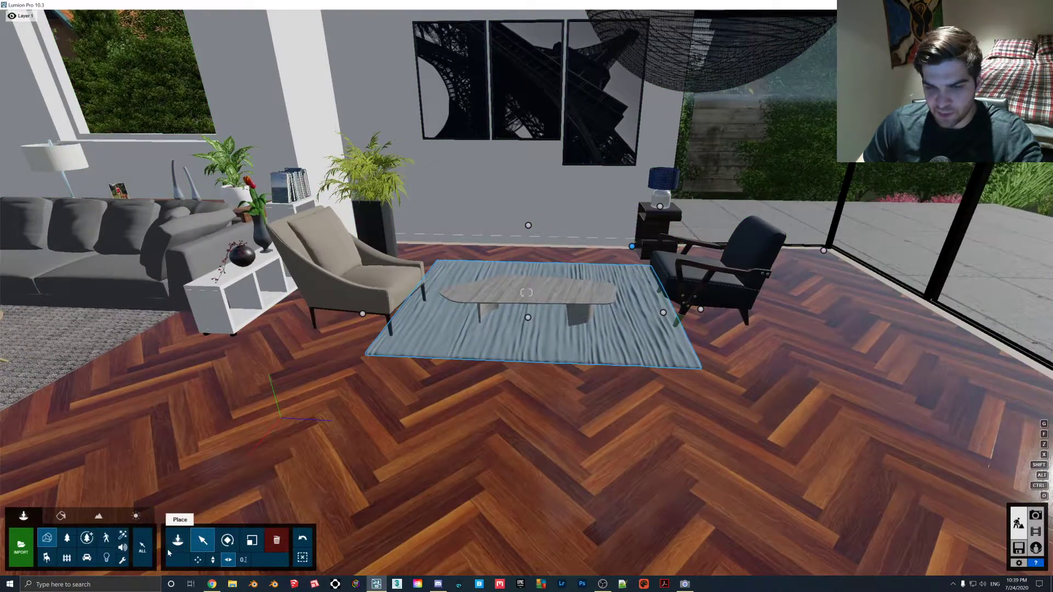
# - Search the Indoor library for "rug"
pyautogui.click(47, 557)
pyautogui.click(178, 540)
pyautogui.click(135, 56)
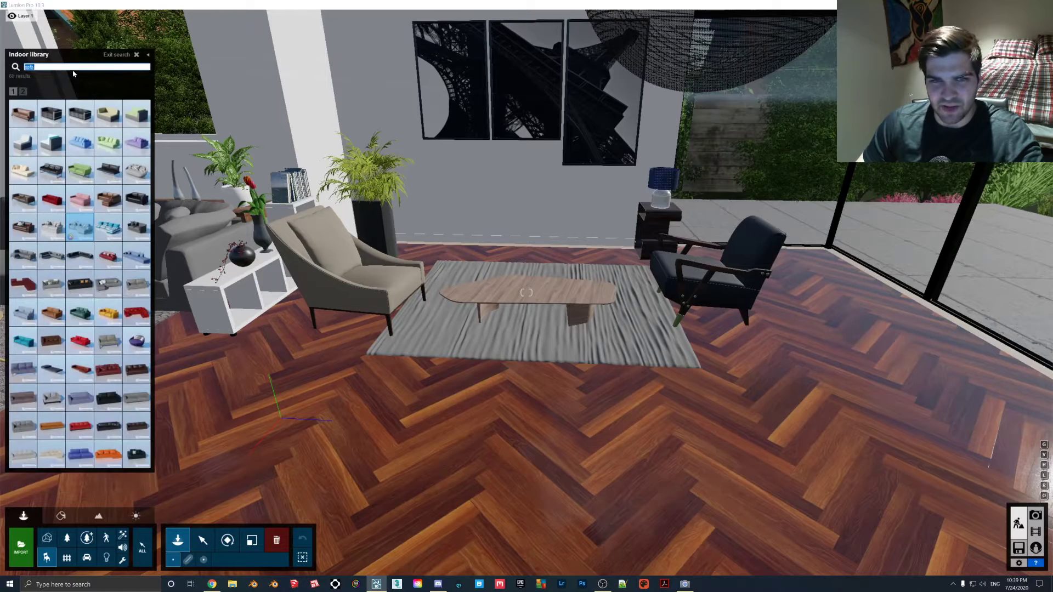
pyautogui.moveTo(1, 16)
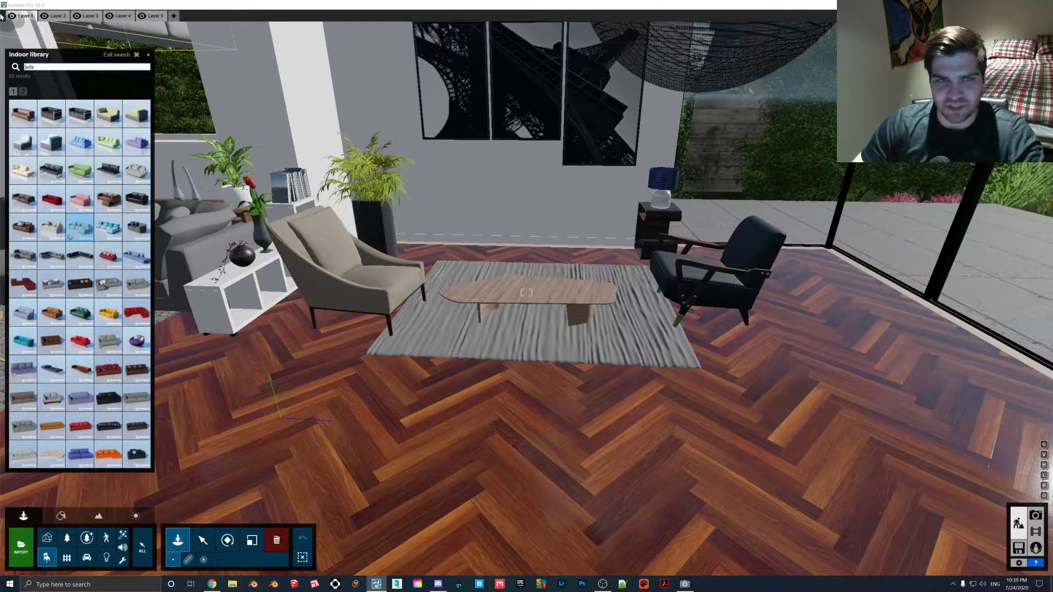
pyautogui.doubleClick(29, 67)
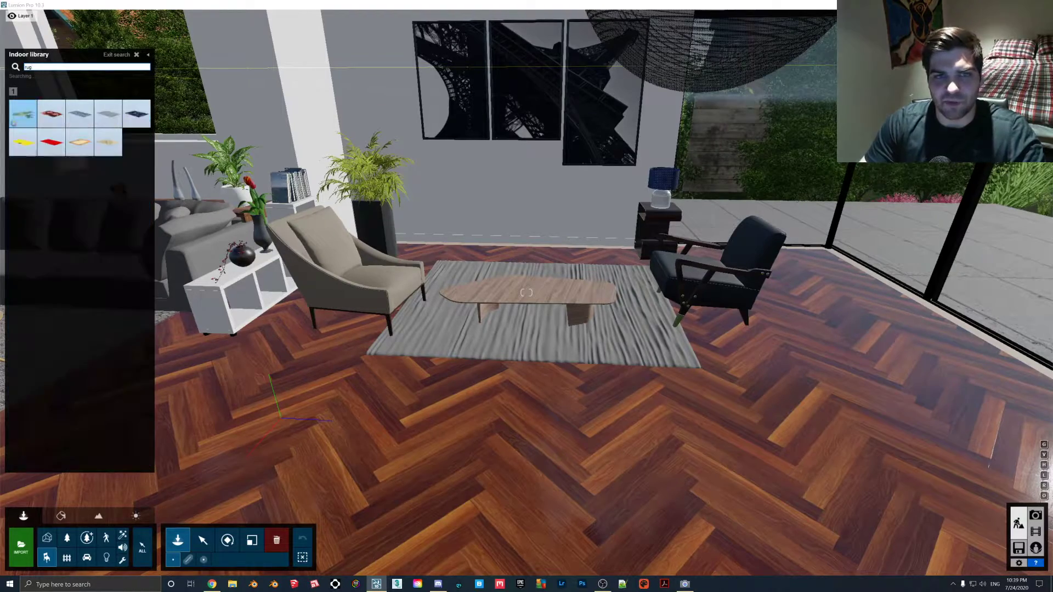
# - Preview several stock rugs on the living room floor without placing any of them
pyautogui.click(51, 113)
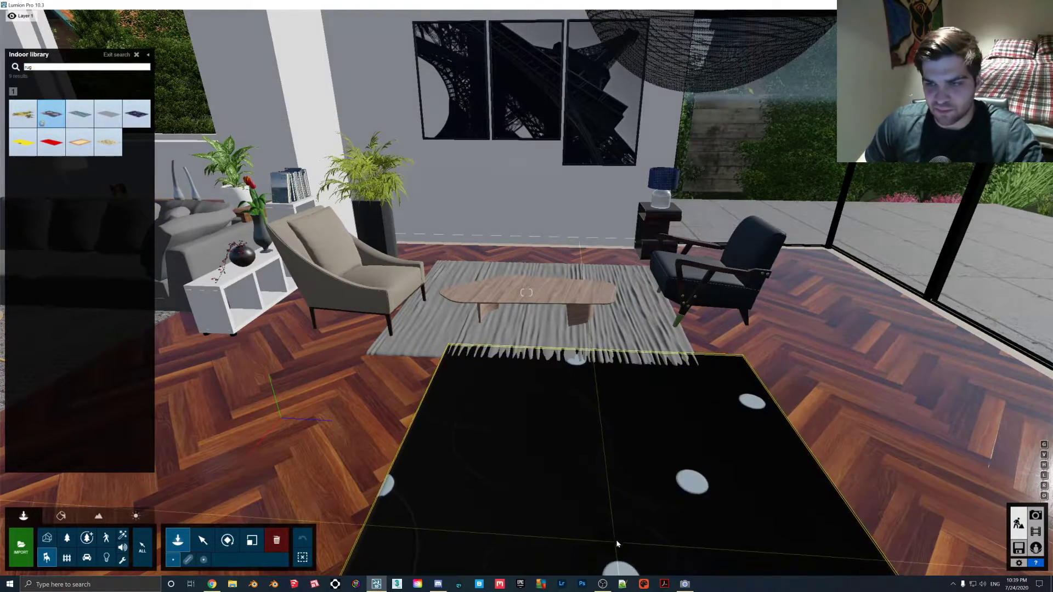
pyautogui.click(80, 114)
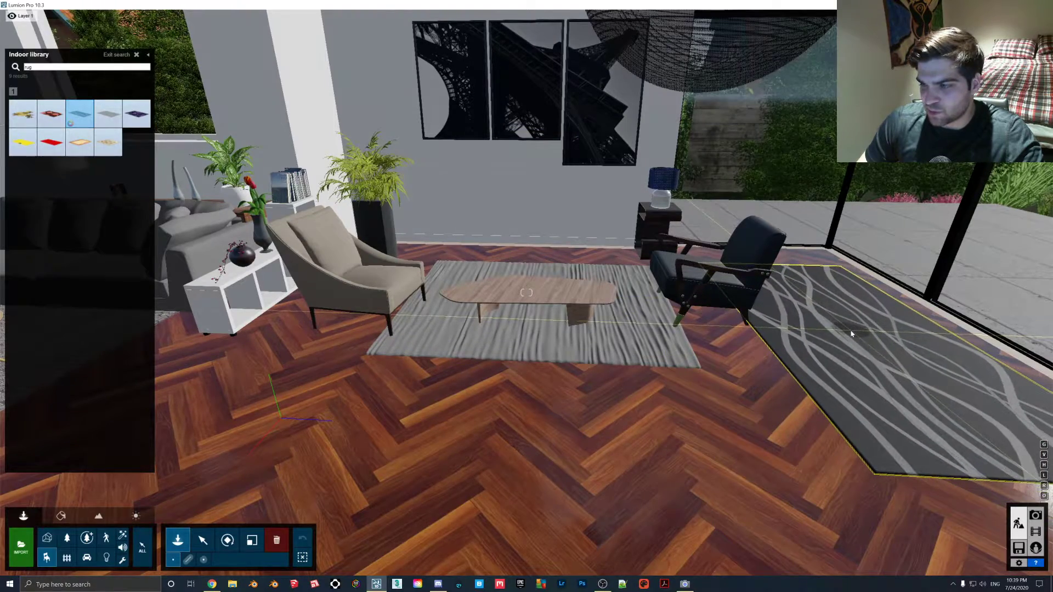
pyautogui.click(136, 114)
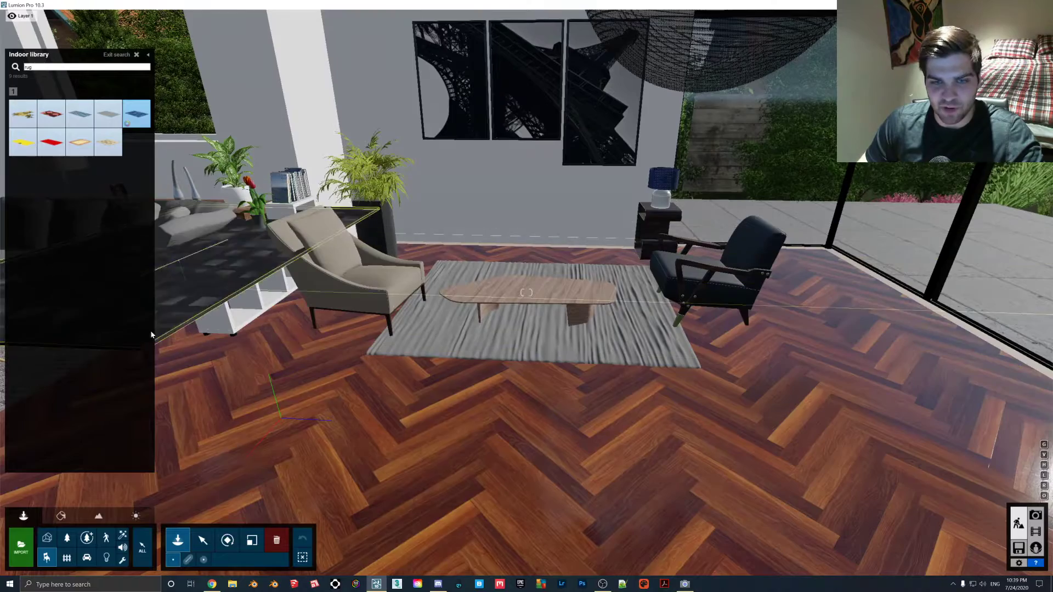
pyautogui.click(202, 540)
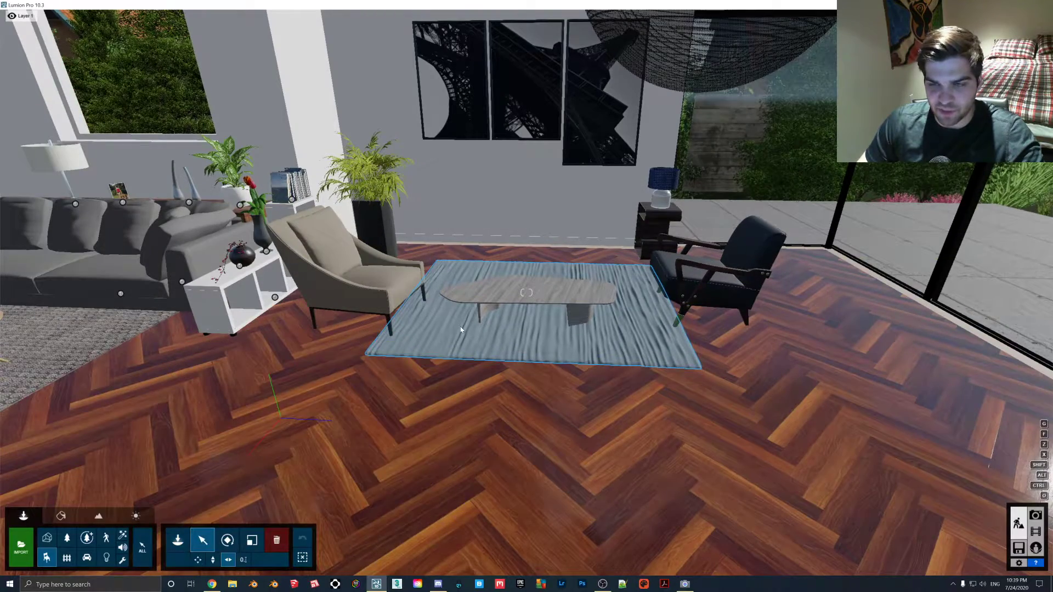
# - Apply the Warm White Fur material to the imported rug and set its fur length to 0.0
pyautogui.scroll(1, 460, 329)
pyautogui.click(63, 516)
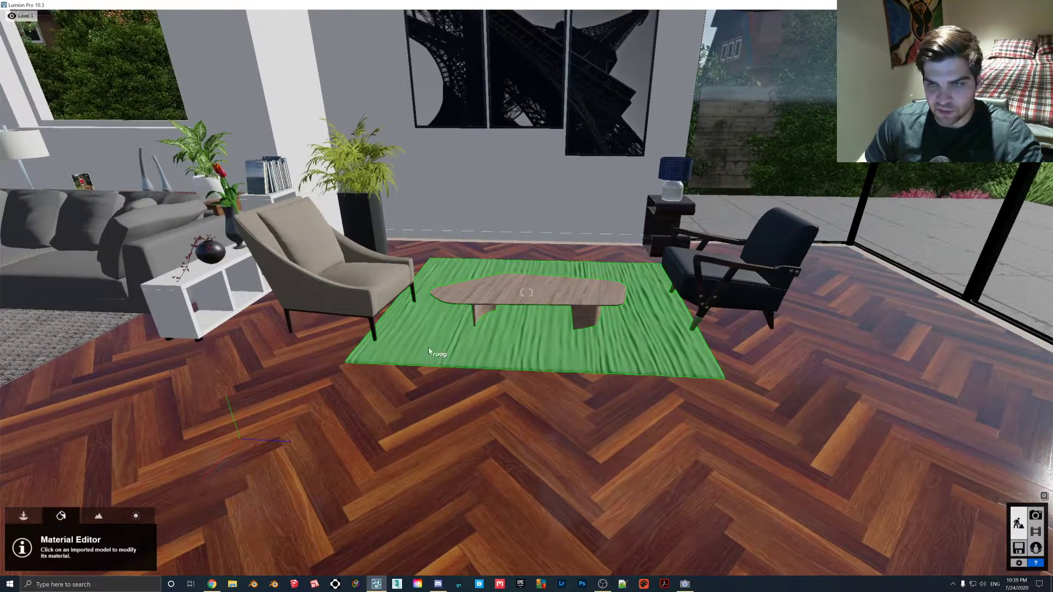
pyautogui.click(430, 349)
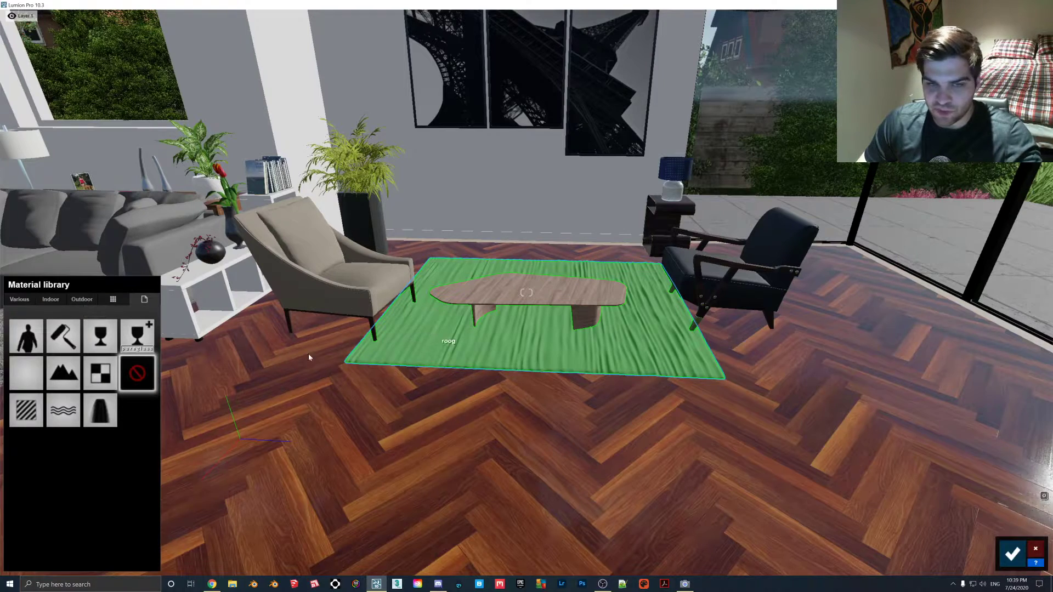
pyautogui.click(51, 301)
pyautogui.click(21, 300)
pyautogui.click(113, 346)
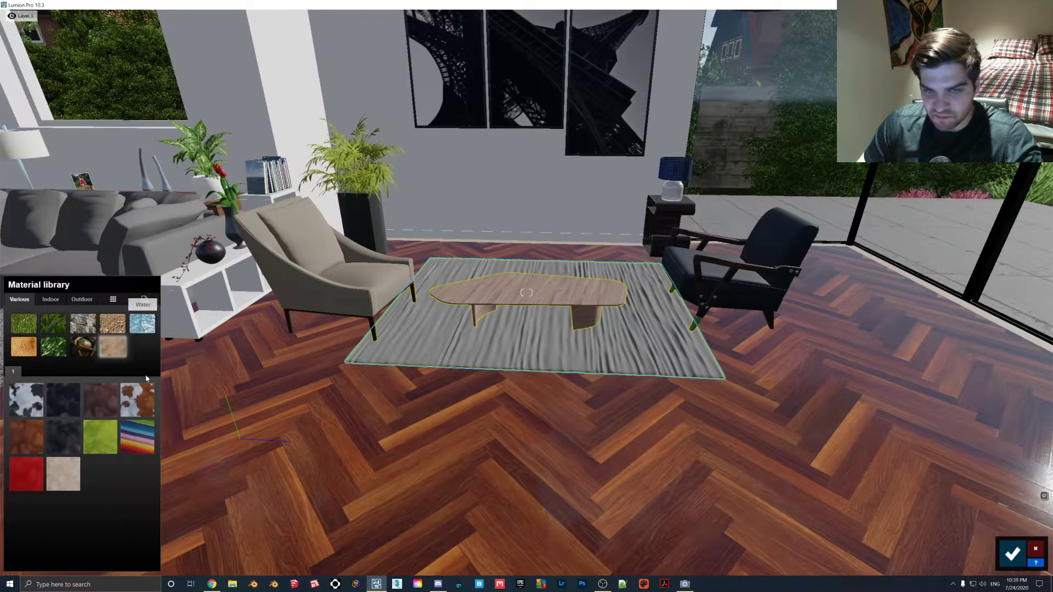
pyautogui.click(67, 481)
pyautogui.moveTo(34, 528); pyautogui.dragTo(6, 526)
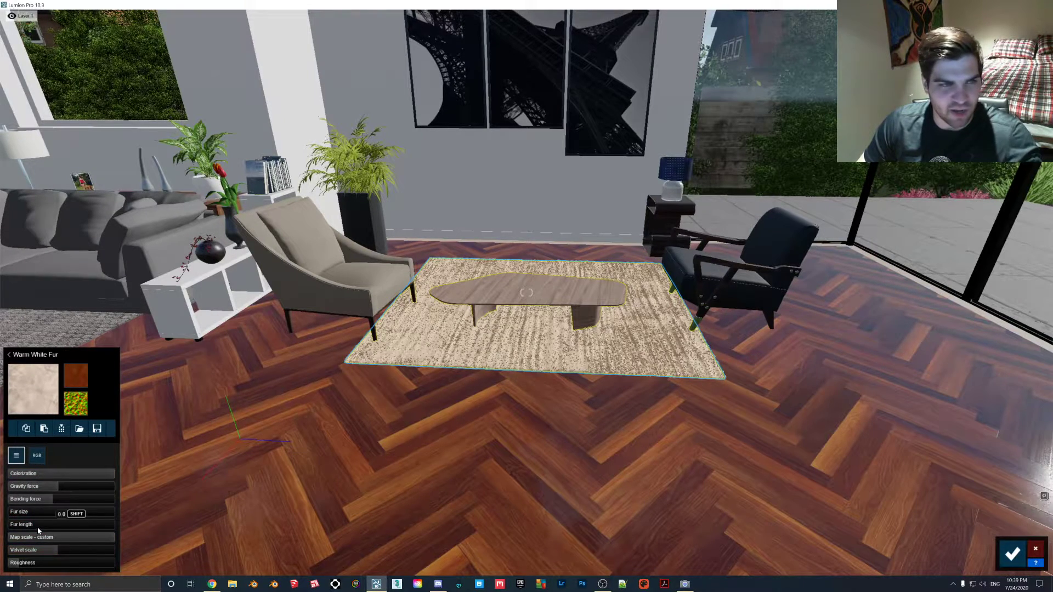
pyautogui.moveTo(30, 527)
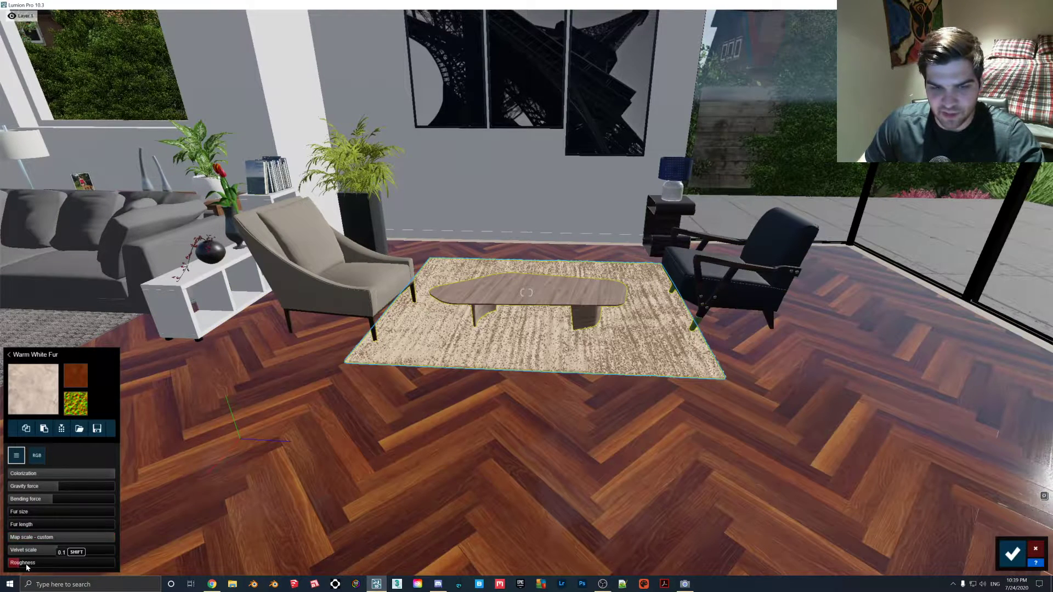
# - Replace the rug's colour map with the abstract lines pattern JPG and reduce the material's colorization to its minimum
pyautogui.click(77, 378)
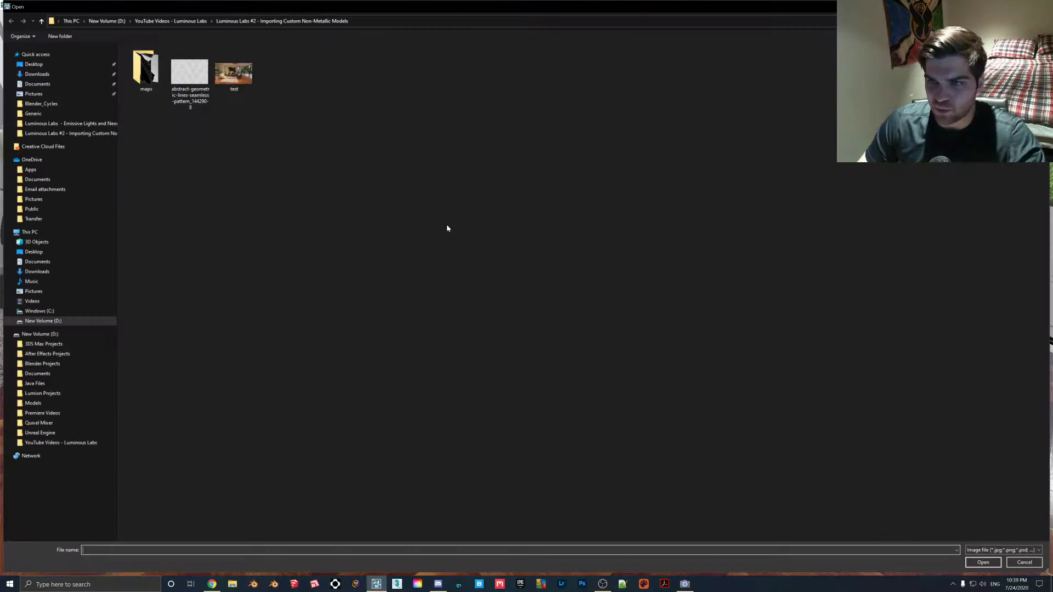
pyautogui.doubleClick(190, 77)
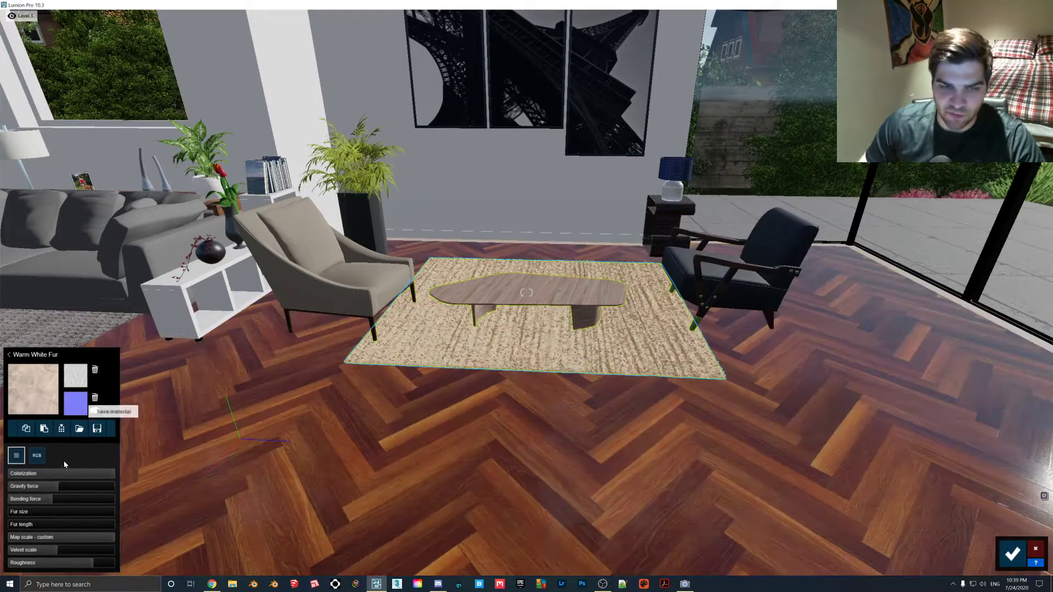
pyautogui.moveTo(98, 477); pyautogui.dragTo(7, 476)
pyautogui.moveTo(540, 373); pyautogui.dragTo(530, 318, button='right')
pyautogui.press('w')
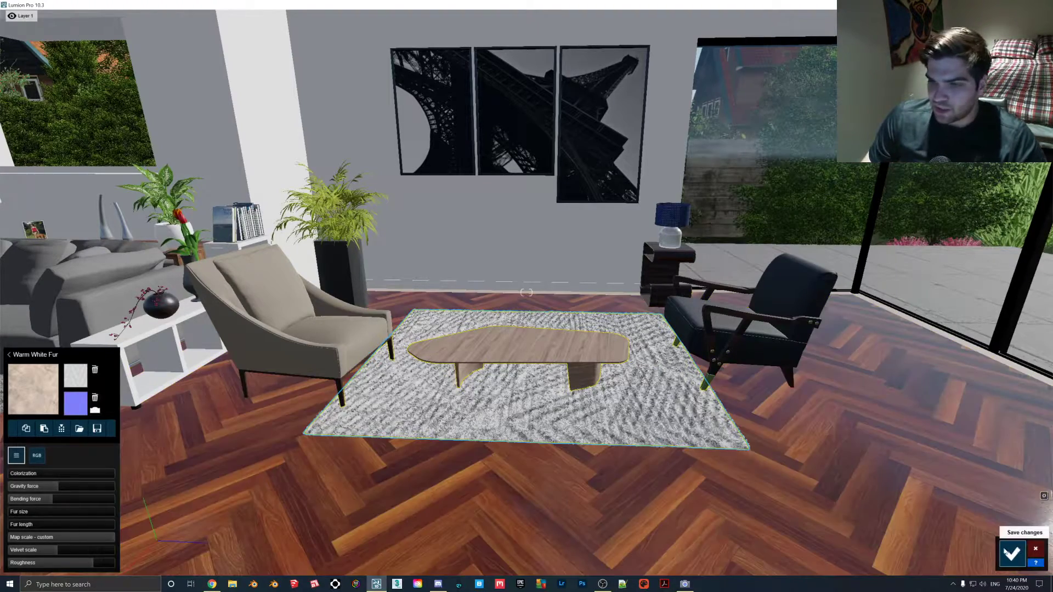
# - Save the rug's material changes and return to editing the scene's objects
pyautogui.click(1012, 552)
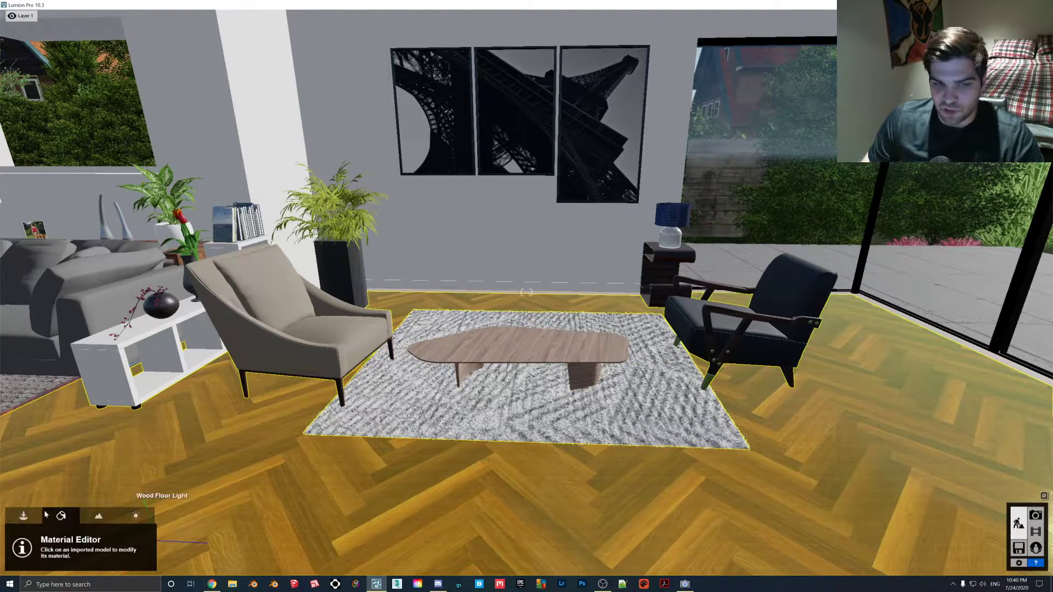
pyautogui.click(24, 516)
pyautogui.moveTo(88, 466); pyautogui.dragTo(231, 458, button='right')
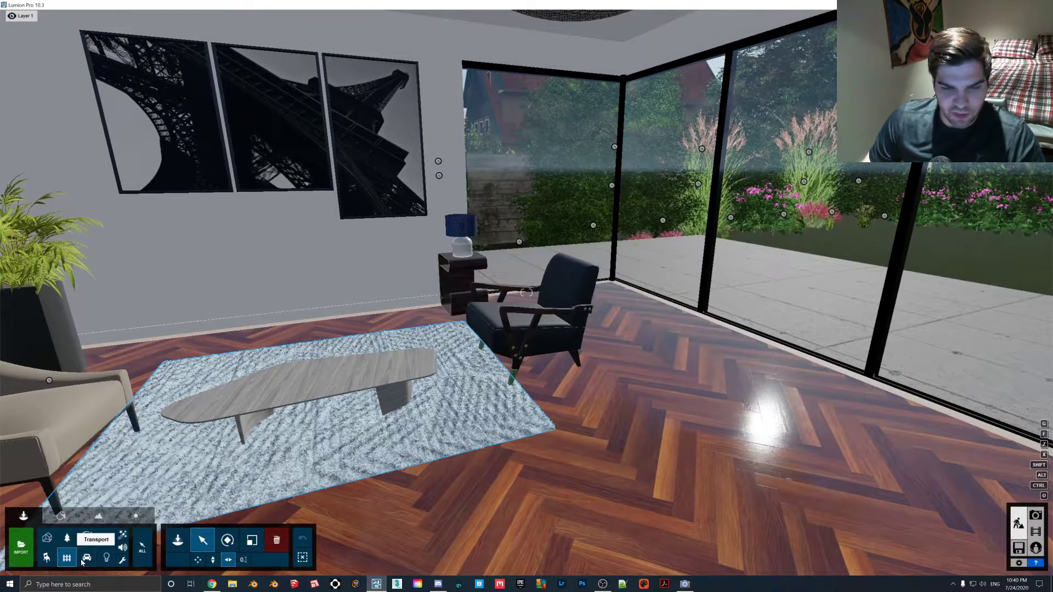
# - Search the Indoor library for "sofa" and place the long red sofa beside the black armchair near the windows
pyautogui.click(47, 557)
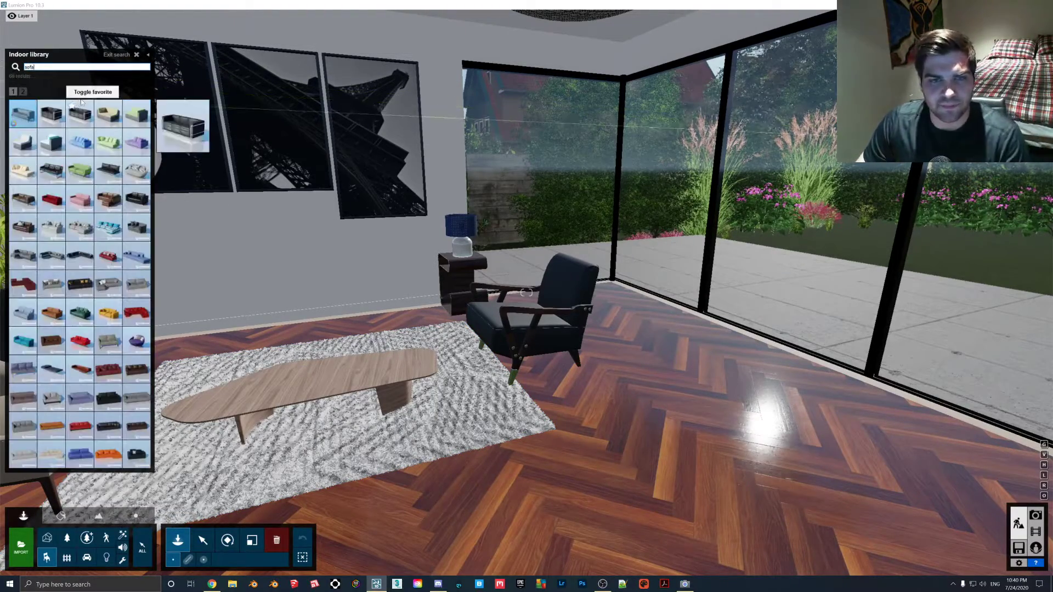
pyautogui.click(52, 199)
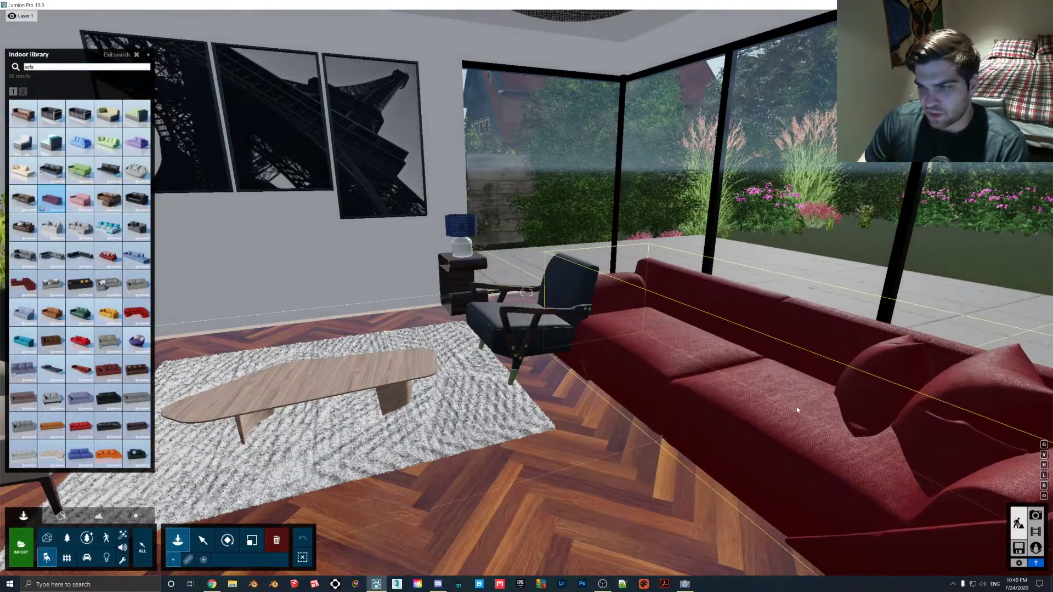
pyautogui.click(818, 403)
# - Recolour the stock sofa from green to dark grey and inspect its fabric up close
pyautogui.moveTo(650, 364); pyautogui.dragTo(636, 365, button='right')
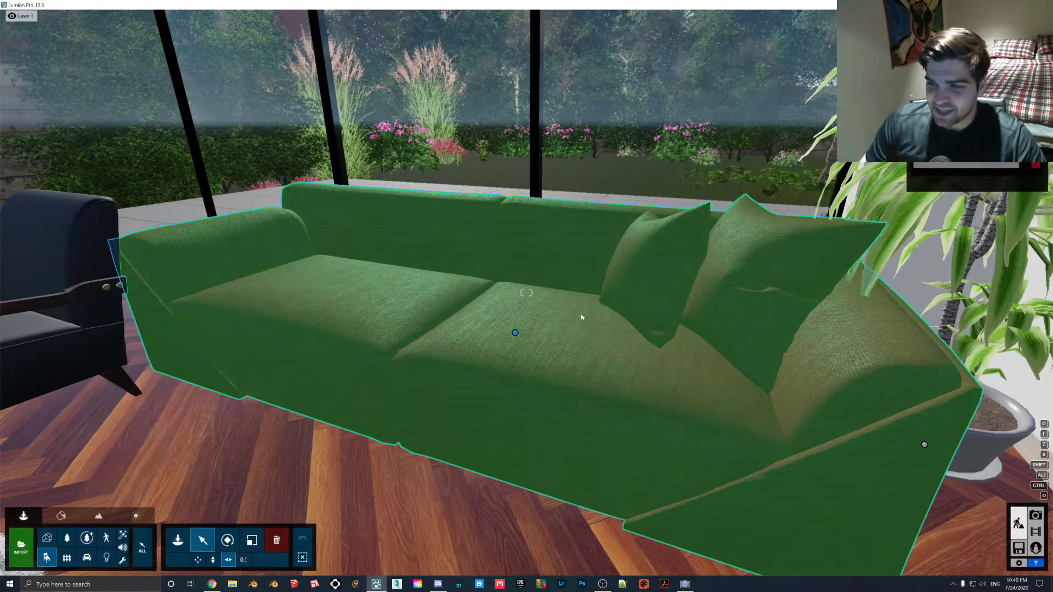
pyautogui.scroll(-2, 647, 353)
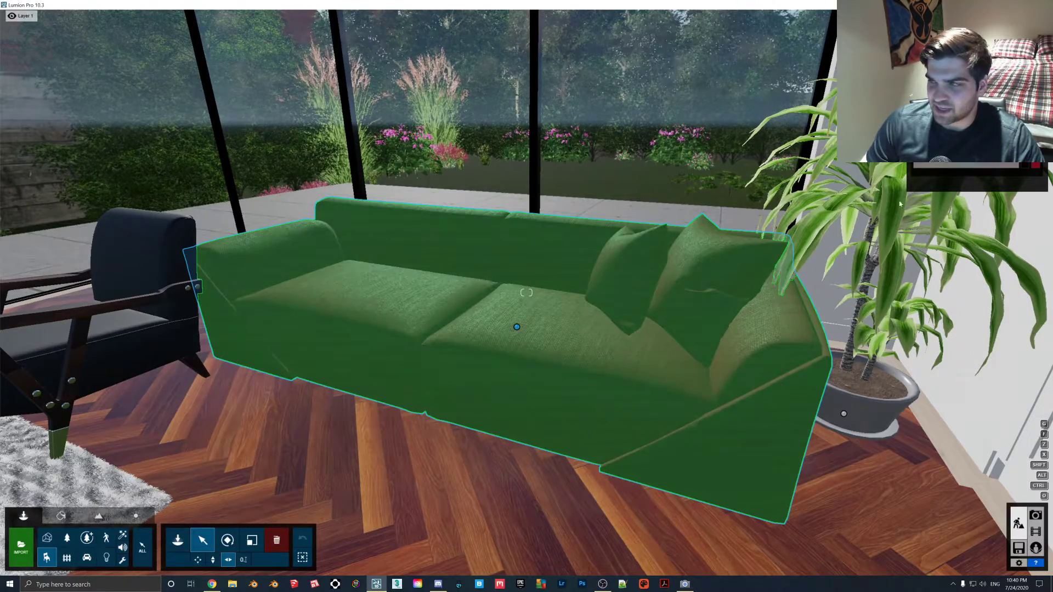
pyautogui.click(956, 132)
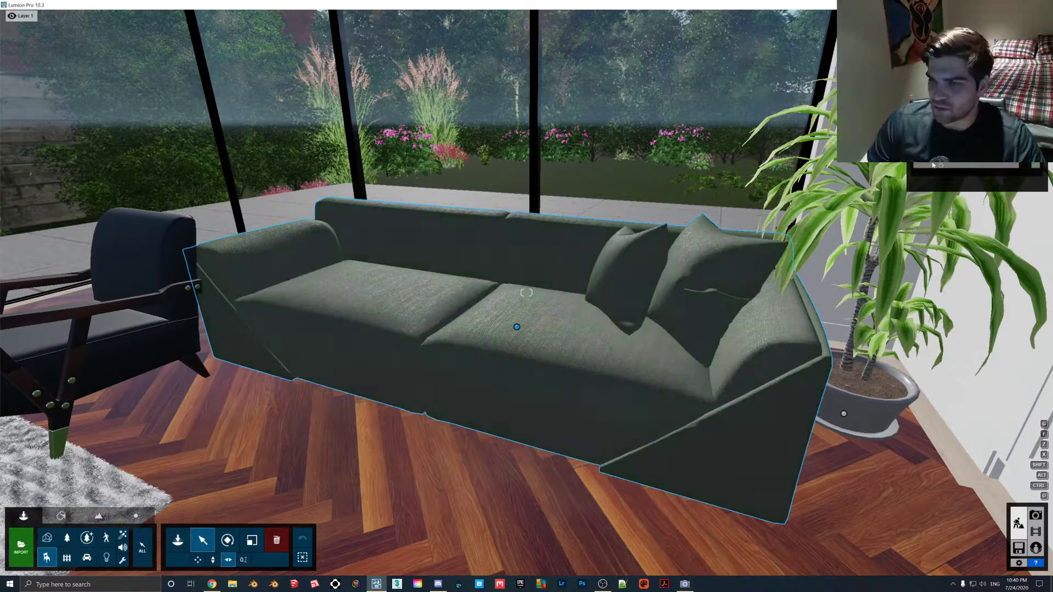
pyautogui.moveTo(950, 132)
pyautogui.mouseDown()
pyautogui.moveTo(1014, 113)
pyautogui.moveTo(987, 164)
pyautogui.moveTo(1013, 143)
pyautogui.moveTo(996, 129)
pyautogui.moveTo(919, 134)
pyautogui.moveTo(966, 154)
pyautogui.moveTo(955, 137)
pyautogui.mouseUp()
pyautogui.click(1002, 131)
pyautogui.click(929, 146)
pyautogui.click(1014, 134)
pyautogui.click(1012, 153)
pyautogui.moveTo(1012, 153)
pyautogui.mouseDown()
pyautogui.moveTo(957, 140)
pyautogui.moveTo(895, 187)
pyautogui.mouseUp()
pyautogui.moveTo(554, 247); pyautogui.dragTo(572, 295, button='right')
pyautogui.press('w')
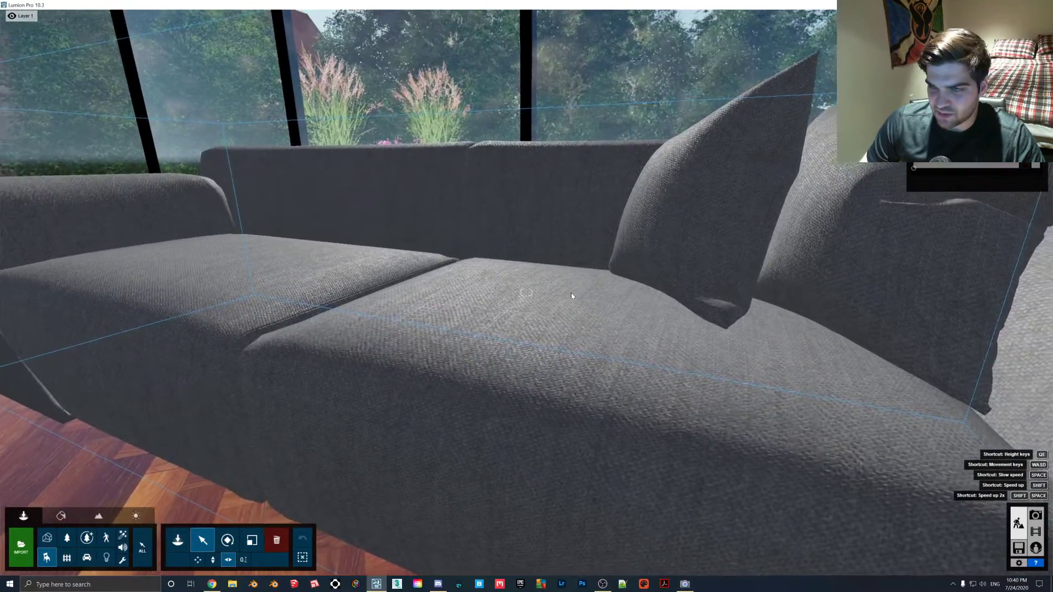
pyautogui.press('s')
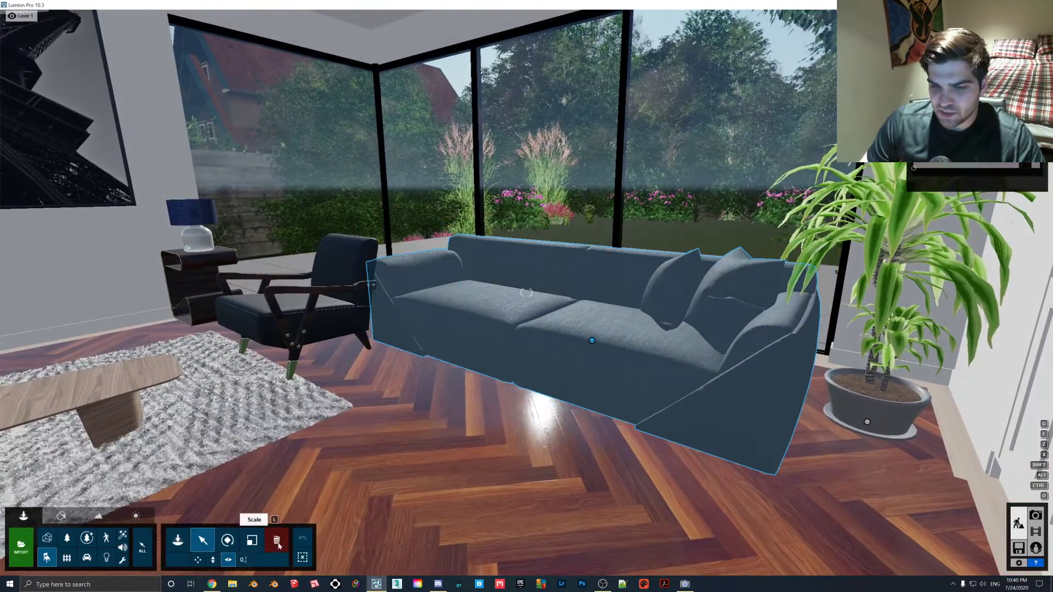
# - Delete the recoloured stock sofa near the windows
pyautogui.click(277, 544)
pyautogui.click(601, 328)
# - Import the Sofa collection FBX model into the Main category folder with 10 added to its model name
pyautogui.moveTo(601, 328); pyautogui.dragTo(430, 308, button='right')
pyautogui.press('w')
pyautogui.click(179, 540)
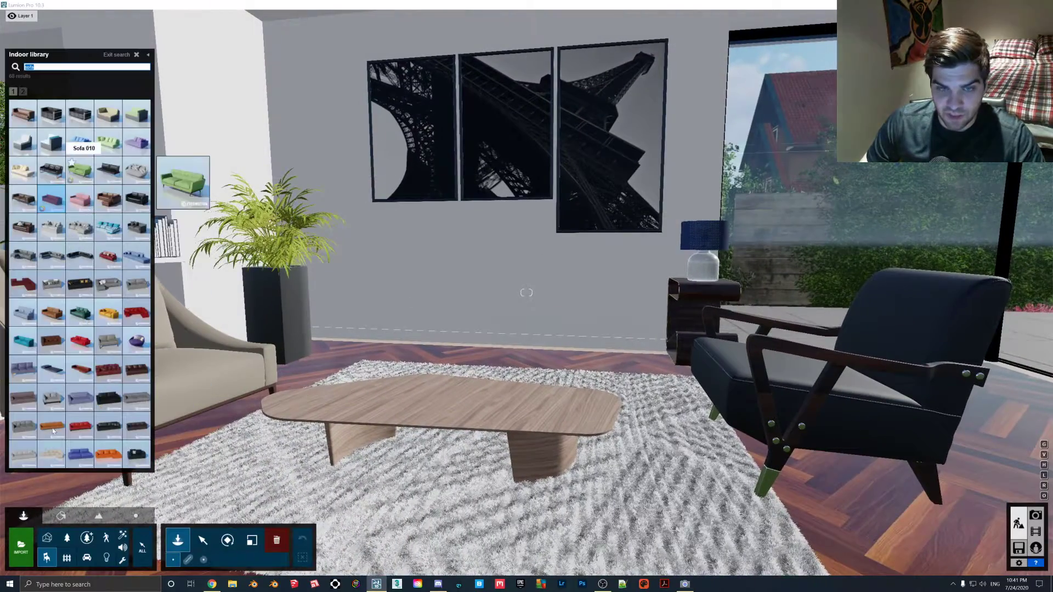
pyautogui.click(47, 538)
pyautogui.click(21, 546)
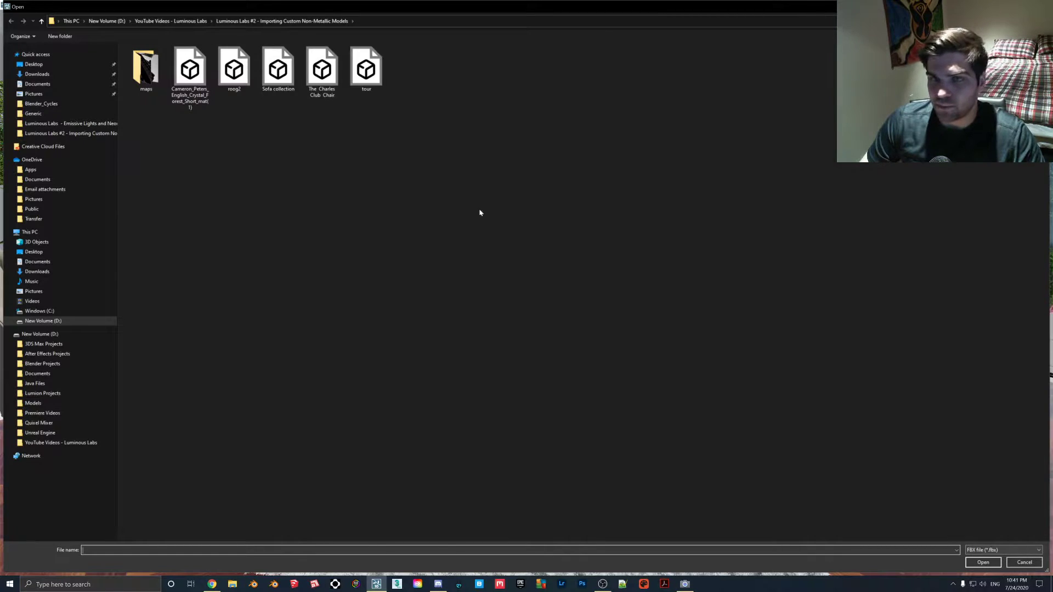
pyautogui.doubleClick(278, 68)
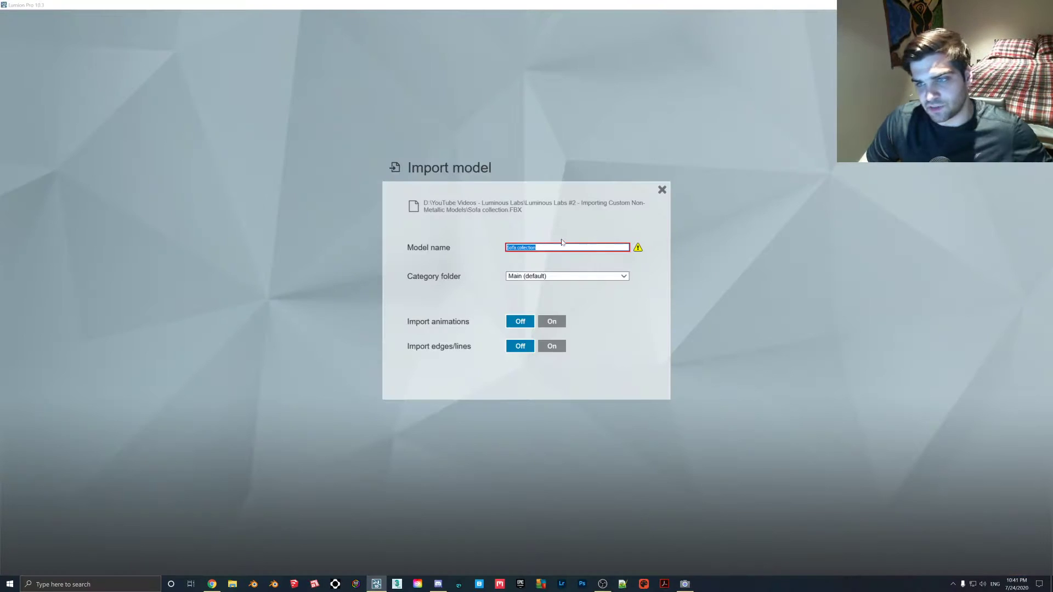
pyautogui.write('10')
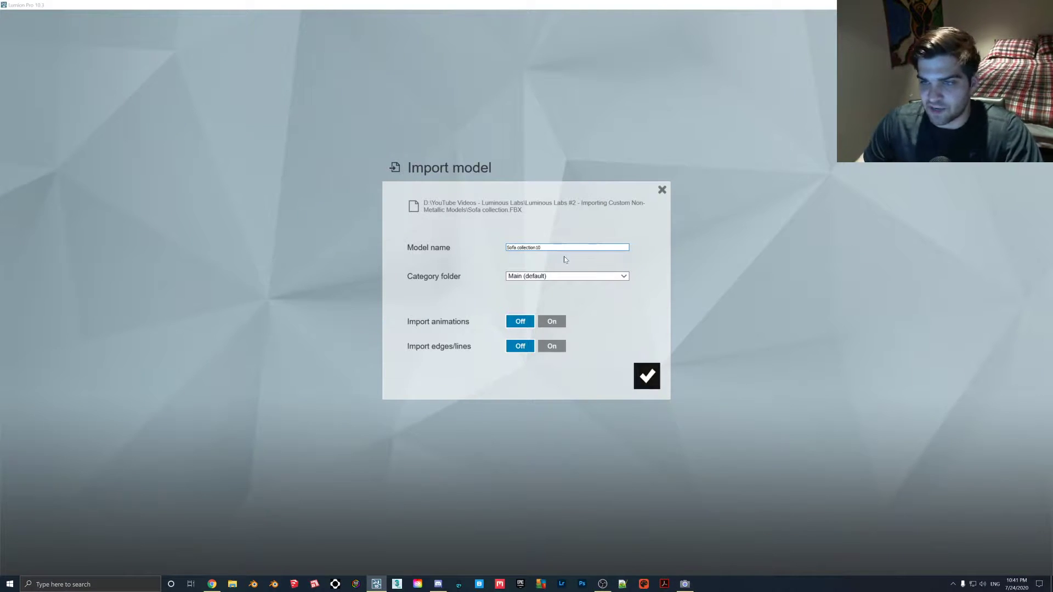
pyautogui.click(652, 378)
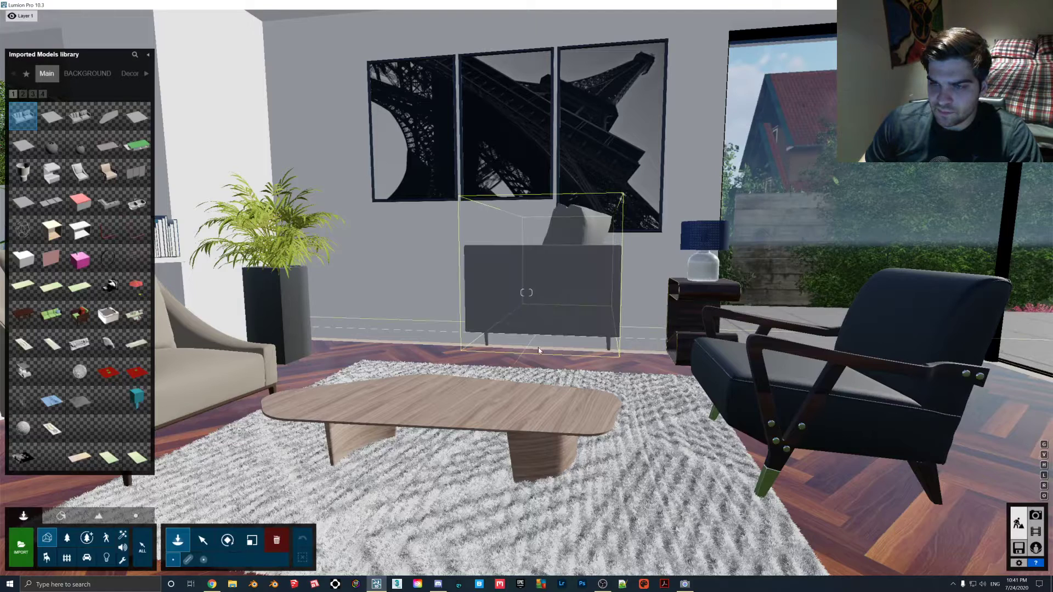
# - Place the imported sofa below the wall pictures and rotate it to face the coffee table
pyautogui.click(517, 371)
pyautogui.press('w')
pyautogui.moveTo(517, 371); pyautogui.dragTo(671, 338, button='right')
pyautogui.press('s')
pyautogui.click(228, 540)
pyautogui.moveTo(459, 393); pyautogui.dragTo(295, 512)
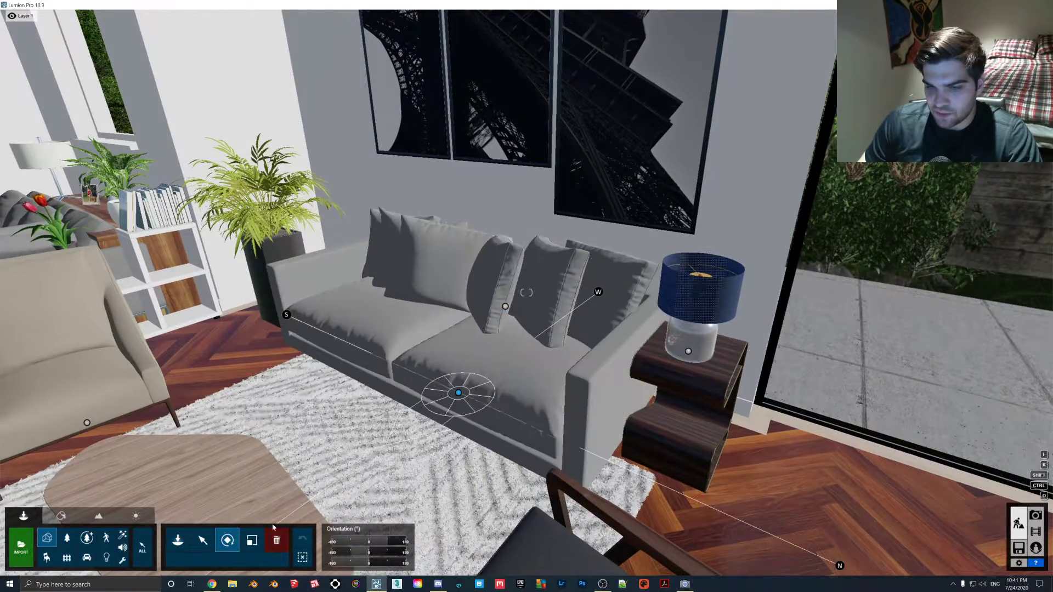
# - Adjust the imported sofa's position along the picture wall, between the plant and the lamp table
pyautogui.click(203, 541)
pyautogui.press('s')
pyautogui.moveTo(395, 334); pyautogui.dragTo(417, 362, button='right')
pyautogui.press('s')
pyautogui.press('w')
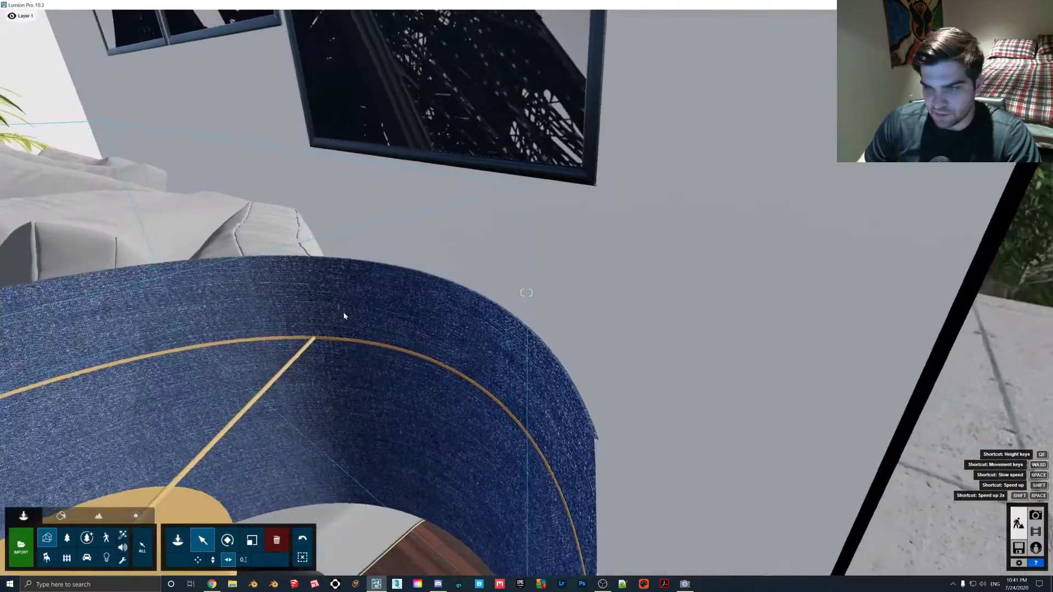
pyautogui.press('s')
pyautogui.moveTo(554, 312)
pyautogui.mouseDown(button='right')
pyautogui.moveTo(493, 284)
pyautogui.moveTo(556, 324)
pyautogui.mouseUp(button='right')
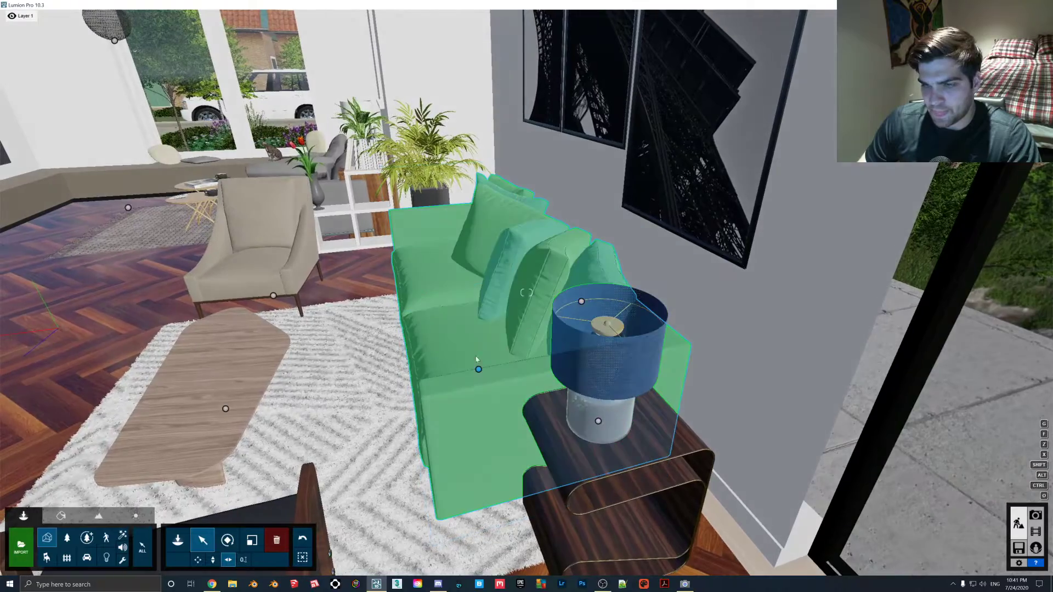
pyautogui.moveTo(478, 368); pyautogui.dragTo(475, 370)
pyautogui.moveTo(475, 370); pyautogui.dragTo(485, 285, button='right')
# - Apply a dark grey Poliigon fabric from the Indoor materials to the sofa's body and its matching pillows
pyautogui.press('w')
pyautogui.press('s')
pyautogui.press('s')
pyautogui.press('w')
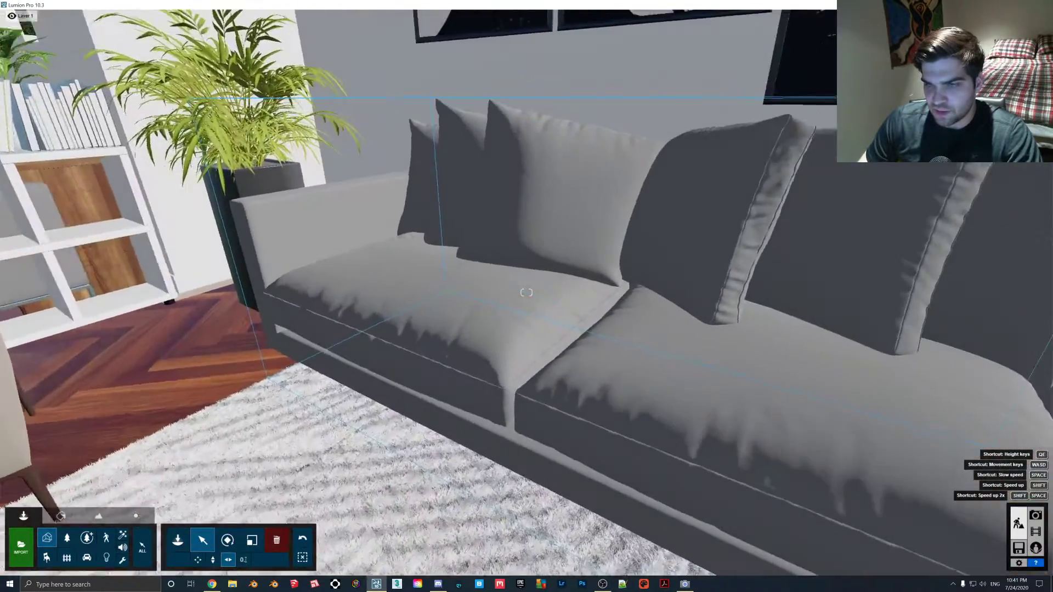
pyautogui.press('s')
pyautogui.click(61, 515)
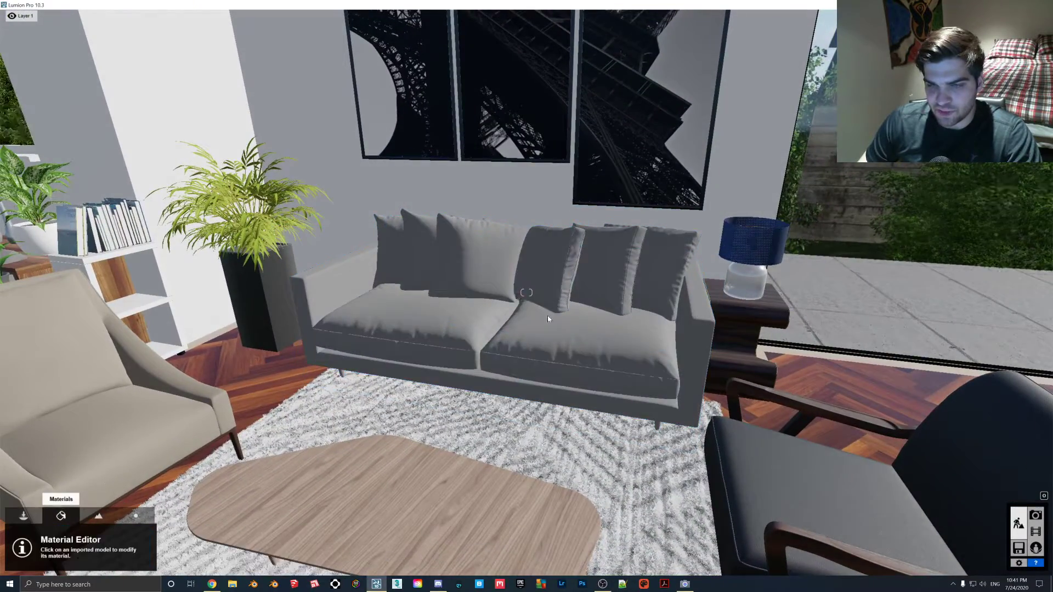
pyautogui.click(463, 331)
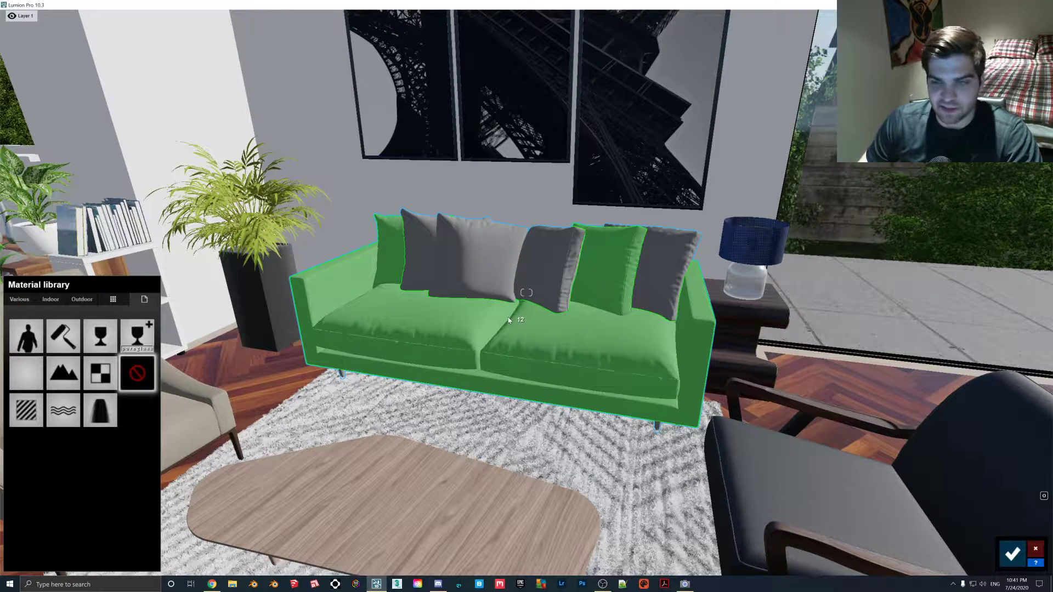
pyautogui.click(57, 300)
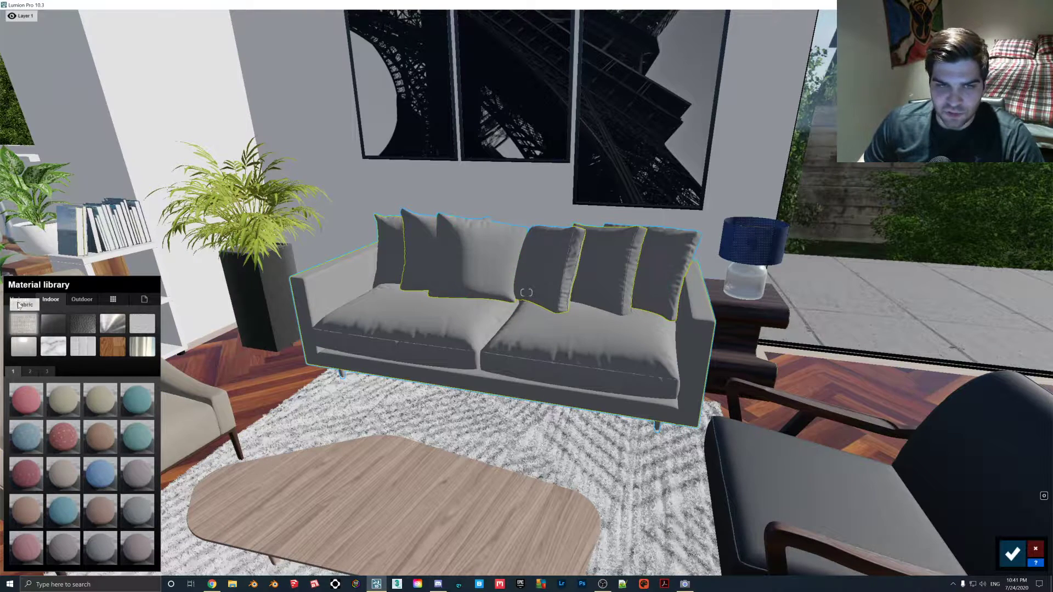
pyautogui.click(30, 371)
pyautogui.click(64, 510)
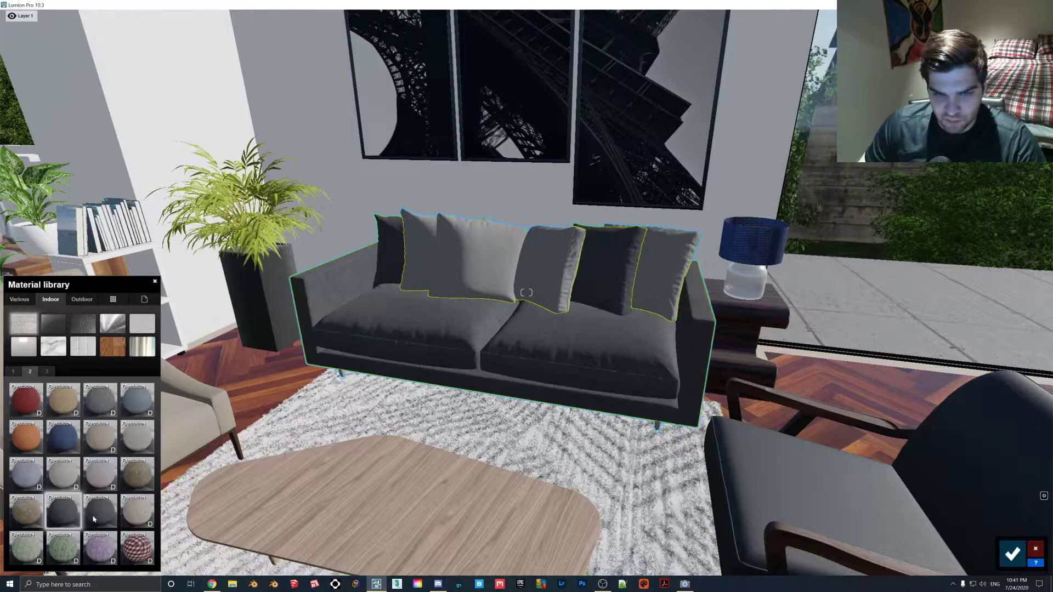
# - Apply the Polii Fabric SuedePatchy 001 2K material to the second pillow from the left
pyautogui.press('w')
pyautogui.moveTo(399, 367); pyautogui.dragTo(419, 318, button='right')
pyautogui.click(424, 322)
pyautogui.click(49, 300)
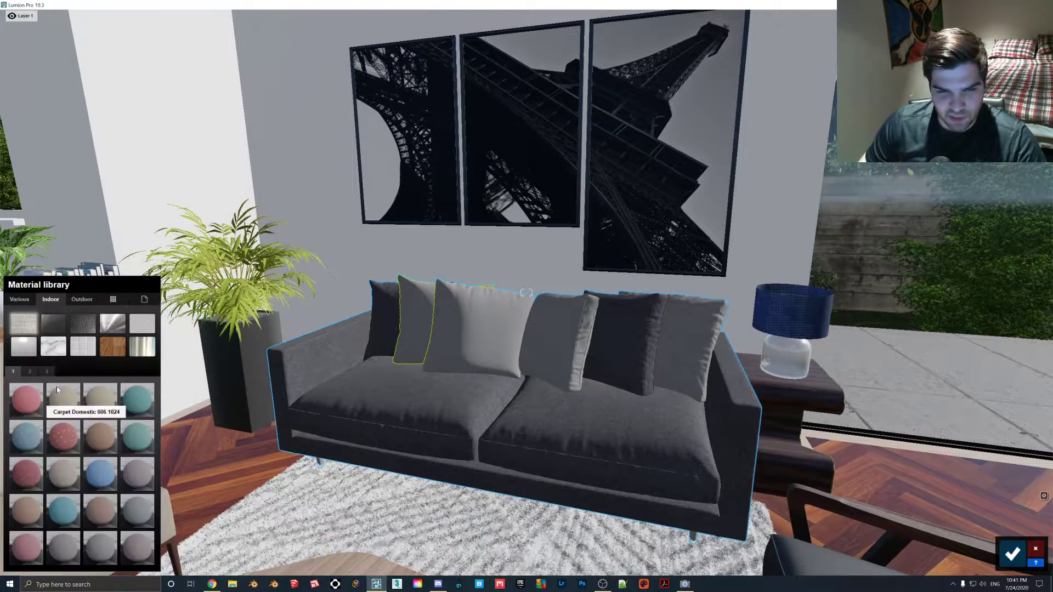
pyautogui.click(31, 372)
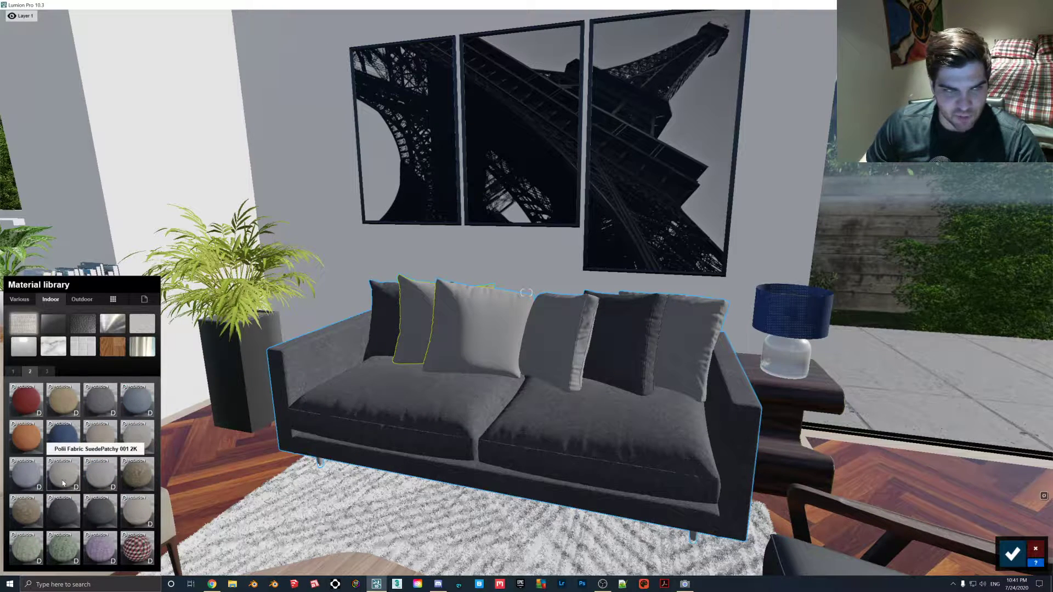
pyautogui.click(130, 437)
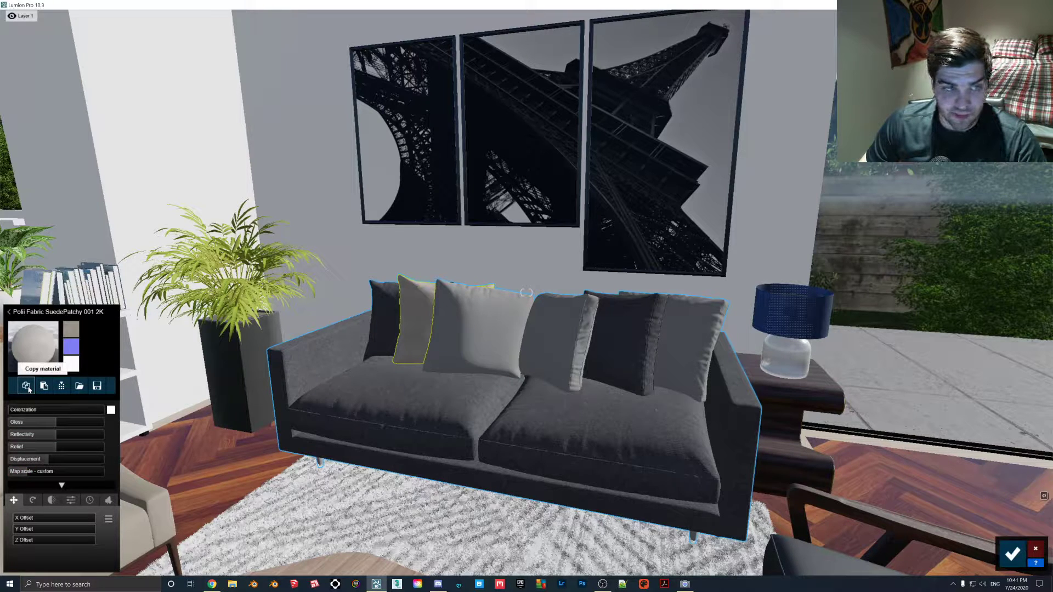
# - Copy the SuedePatchy fabric onto the unfinished pillow right of the sofa's centre
pyautogui.click(696, 362)
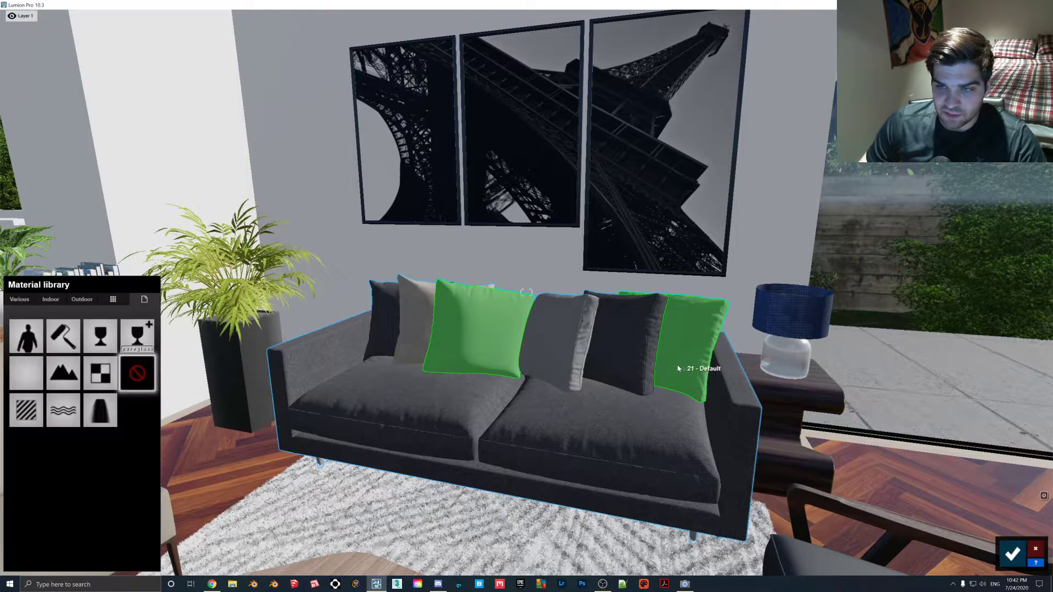
pyautogui.click(558, 332)
pyautogui.click(26, 409)
pyautogui.click(44, 399)
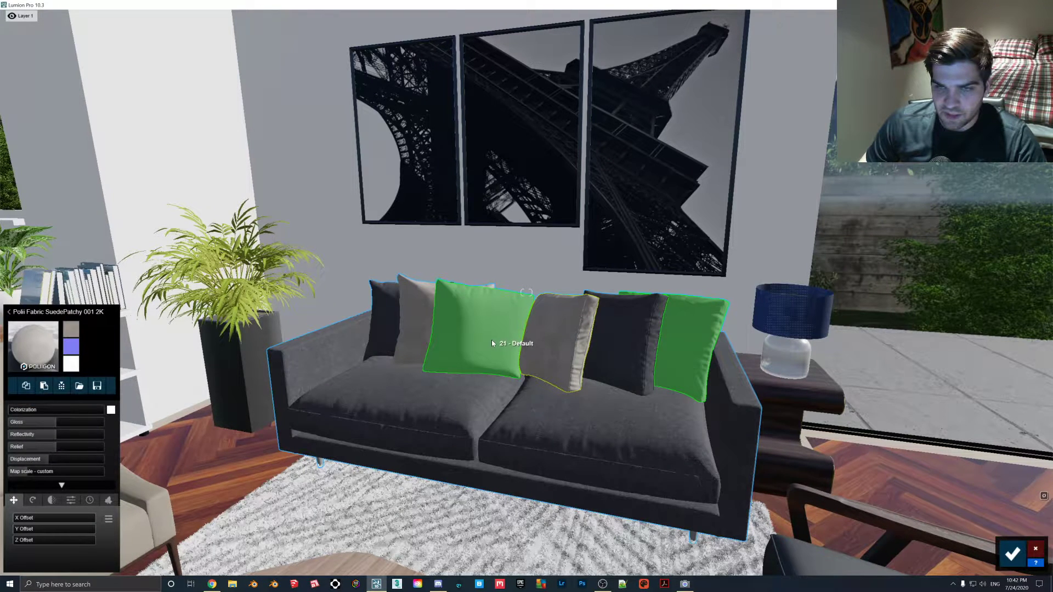
# - Apply the red Polii Fabric Canvas 001 2k material to the two remaining unfinished pillows
pyautogui.click(491, 340)
pyautogui.click(26, 410)
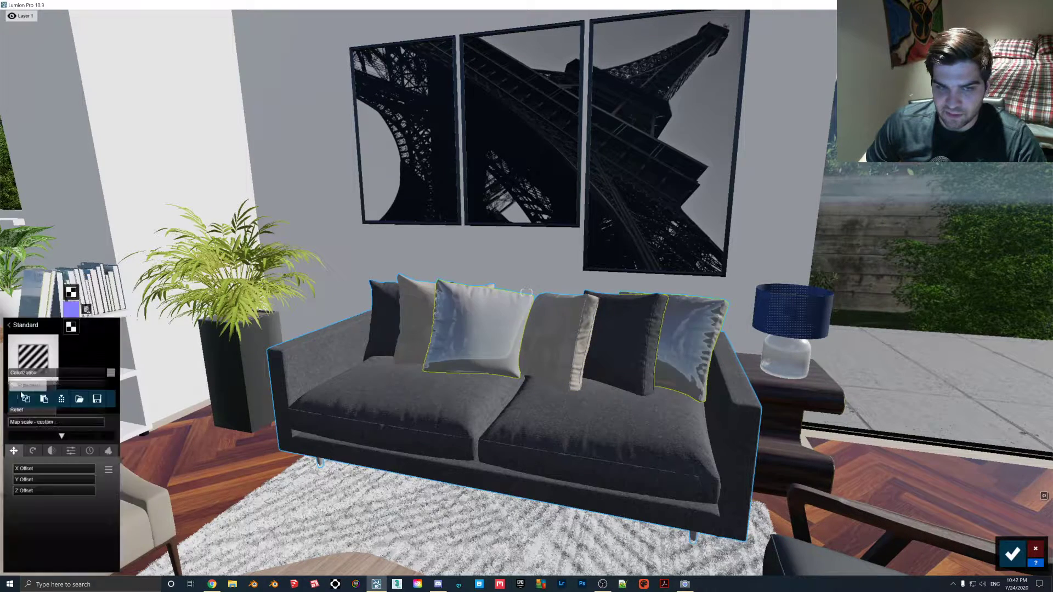
pyautogui.click(48, 351)
pyautogui.click(57, 300)
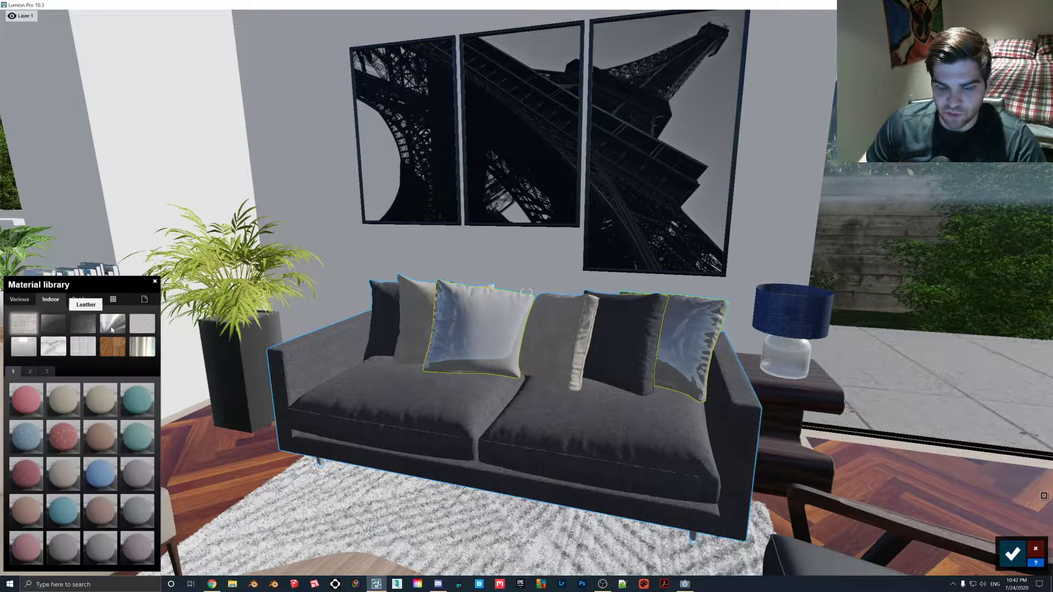
pyautogui.click(30, 372)
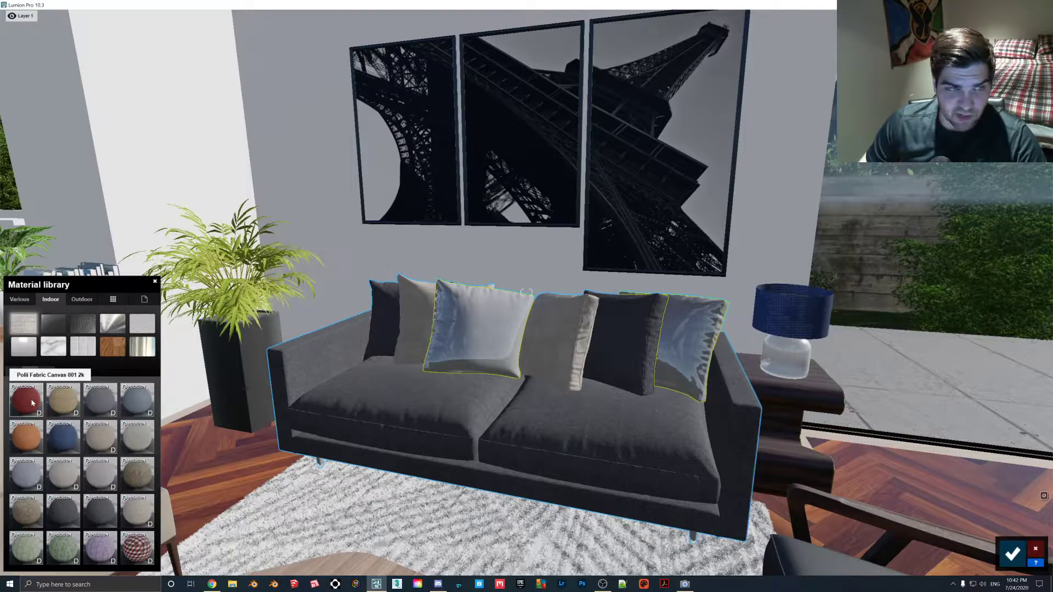
pyautogui.click(31, 403)
# - Apply a light wood material from the Indoor library to the sofa's legs
pyautogui.press('w')
pyautogui.moveTo(388, 388); pyautogui.dragTo(515, 329, button='right')
pyautogui.press('s')
pyautogui.press('s')
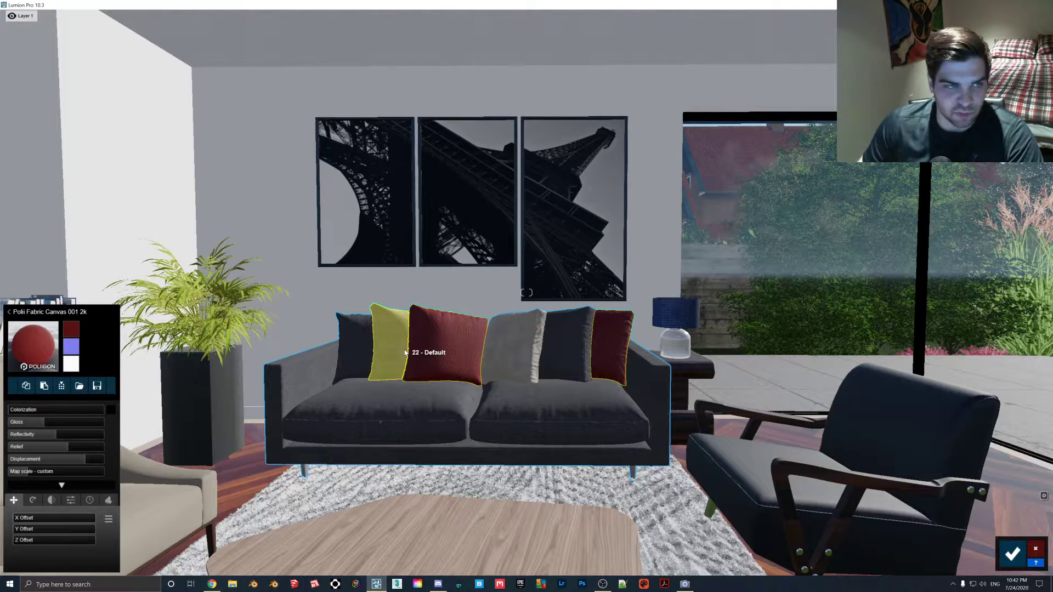
pyautogui.moveTo(405, 353); pyautogui.dragTo(330, 466, button='right')
pyautogui.click(331, 436)
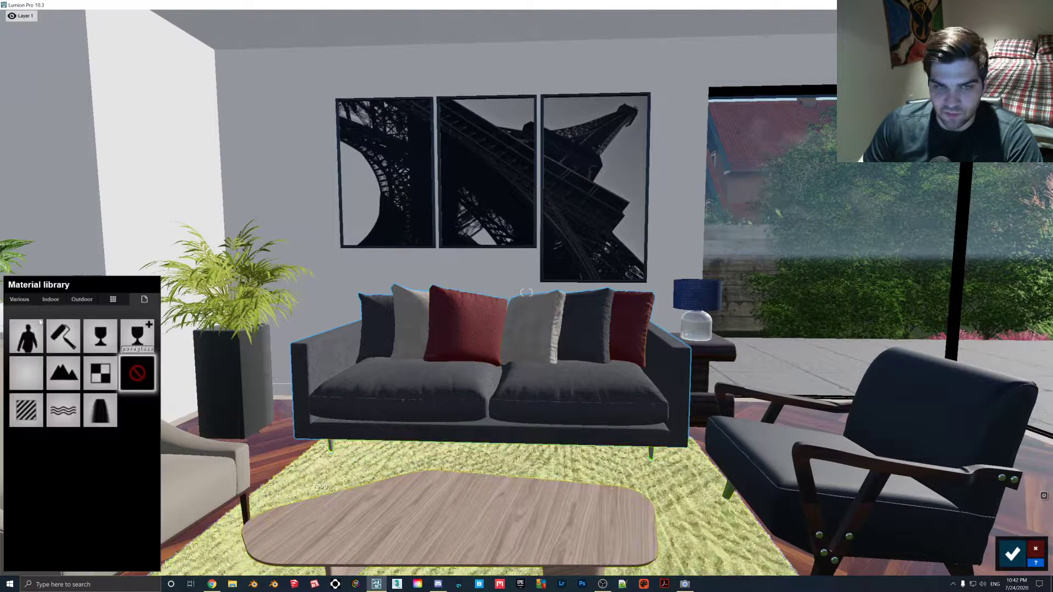
pyautogui.click(51, 301)
pyautogui.click(112, 347)
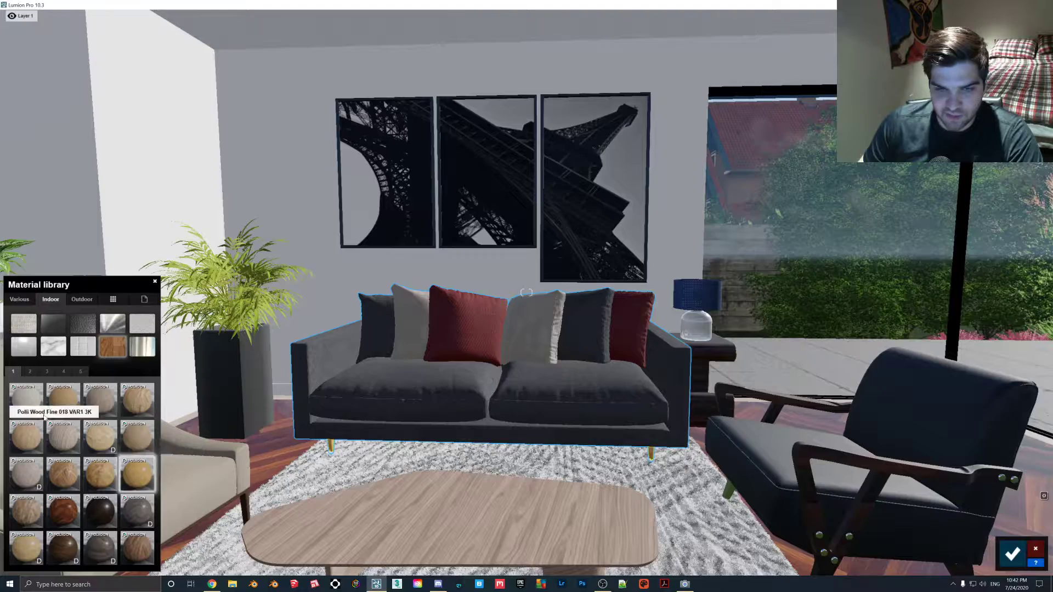
pyautogui.click(26, 399)
# - Replace the beige armchair's seat cushion fabric with Polii Fabric CottonTwill 001 2k
pyautogui.scroll(-3, 481, 411)
pyautogui.moveTo(480, 410); pyautogui.dragTo(460, 423, button='right')
pyautogui.click(323, 390)
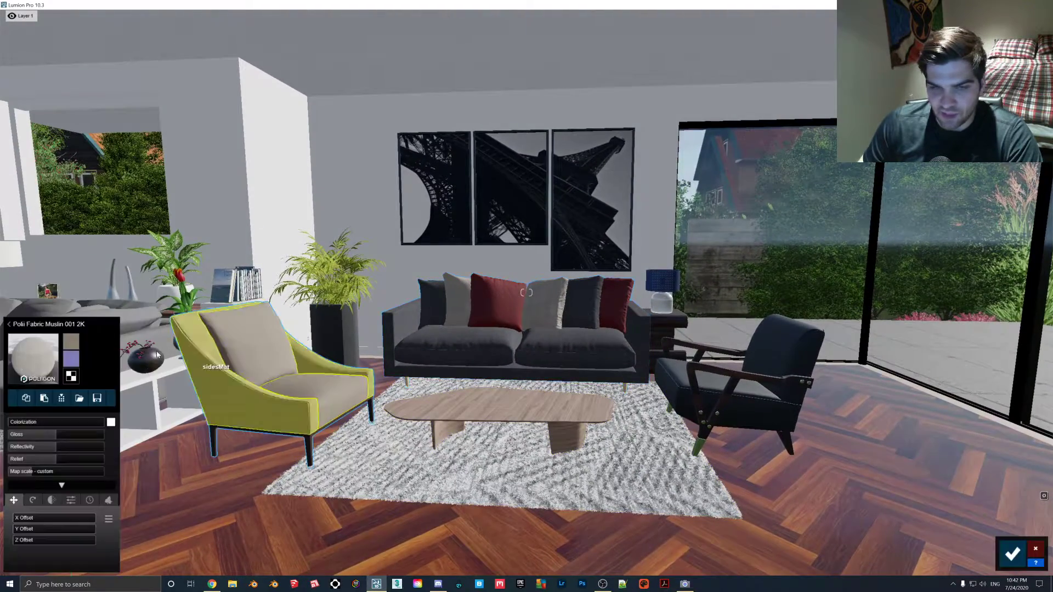
pyautogui.click(36, 353)
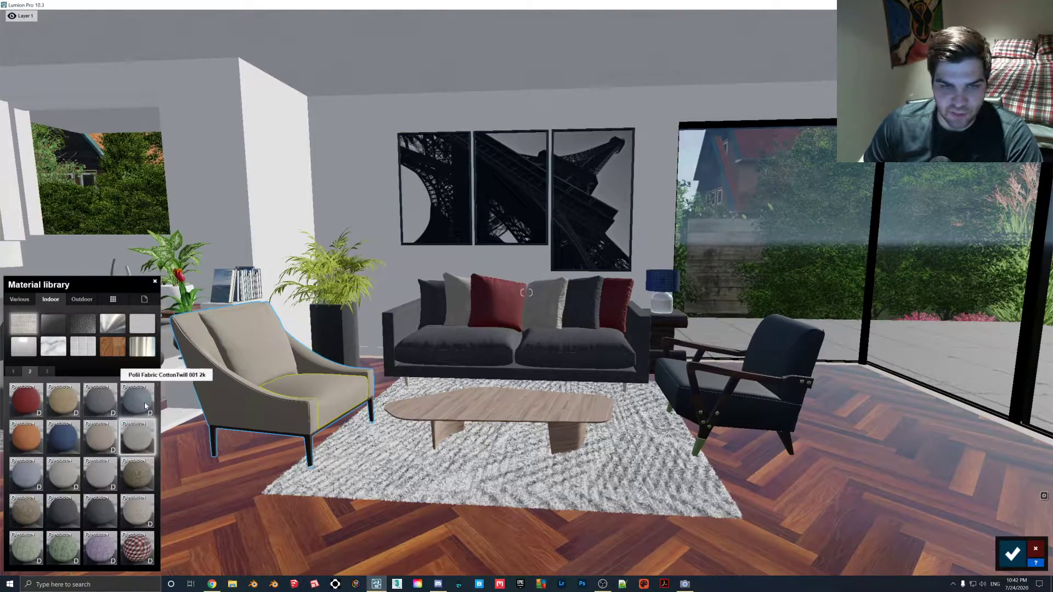
pyautogui.click(139, 403)
pyautogui.moveTo(527, 329); pyautogui.dragTo(475, 345, button='right')
pyautogui.press('w')
pyautogui.click(475, 349)
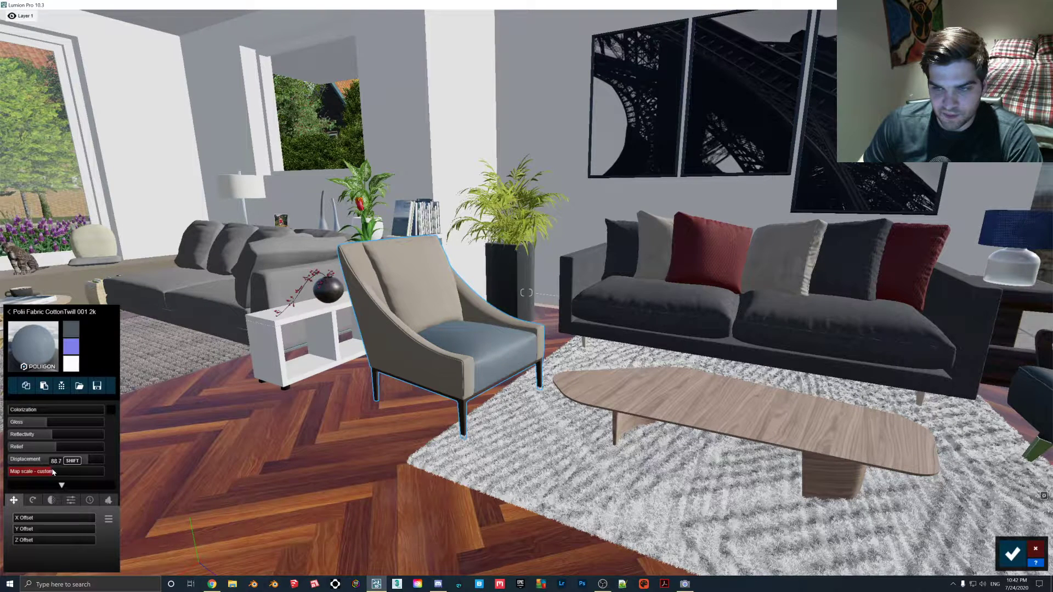
# - Paste the Polii Fabric CottonTwill 001 2k material onto the beige armchair's sides and back cushion
pyautogui.click(369, 327)
pyautogui.click(45, 386)
pyautogui.click(413, 291)
pyautogui.click(44, 386)
# - Paste the CottonTwill fabric onto the black armchair opposite and set its map scale to 1.1
pyautogui.moveTo(307, 351); pyautogui.dragTo(494, 307, button='right')
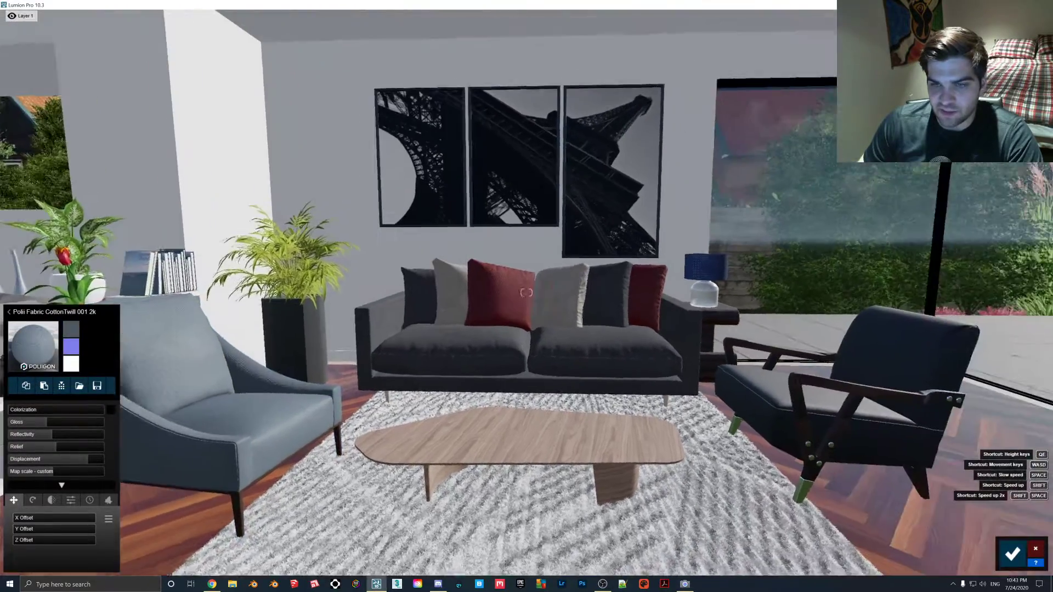
pyautogui.press('s')
pyautogui.press('w')
pyautogui.click(727, 381)
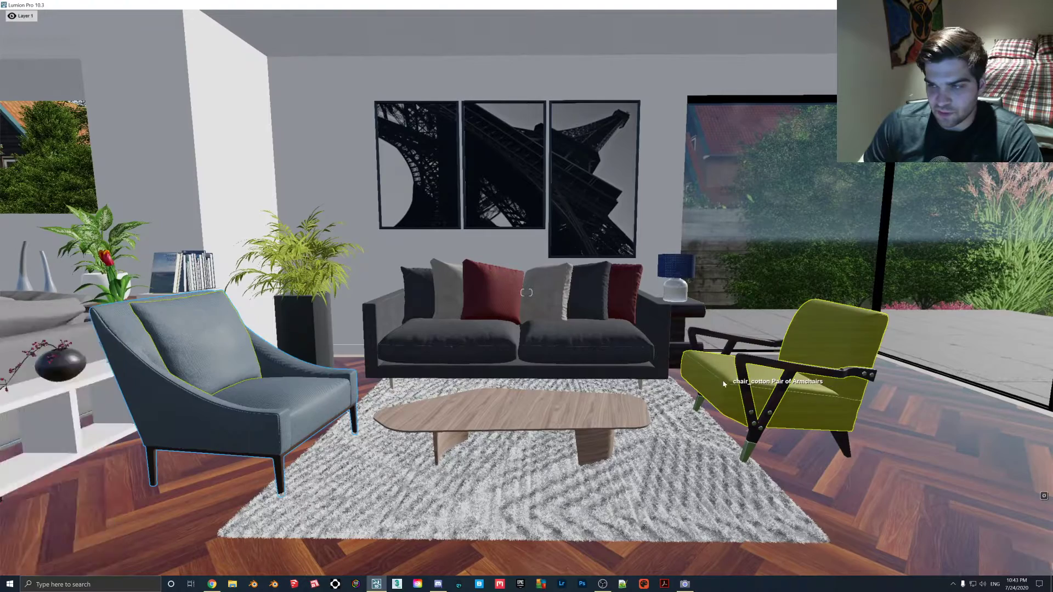
pyautogui.click(45, 386)
pyautogui.moveTo(55, 472); pyautogui.dragTo(26, 475)
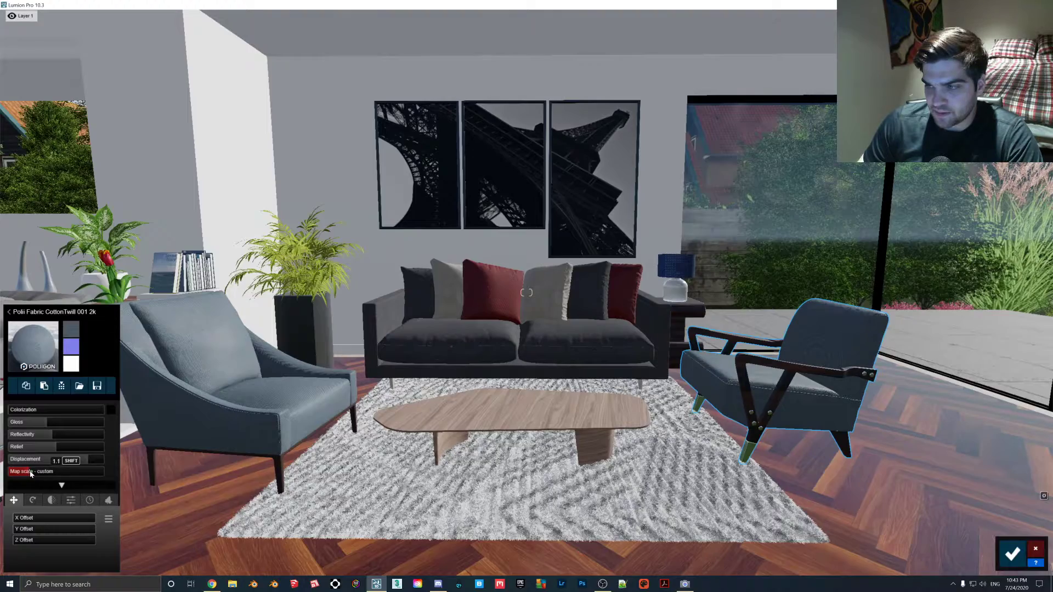
# - Examine the grey corner sofa and compare it with the newly textured sofa and armchairs
pyautogui.moveTo(615, 296); pyautogui.dragTo(598, 289, button='right')
pyautogui.moveTo(672, 316); pyautogui.dragTo(465, 318, button='right')
pyautogui.press('w')
pyautogui.press('s')
pyautogui.press('s')
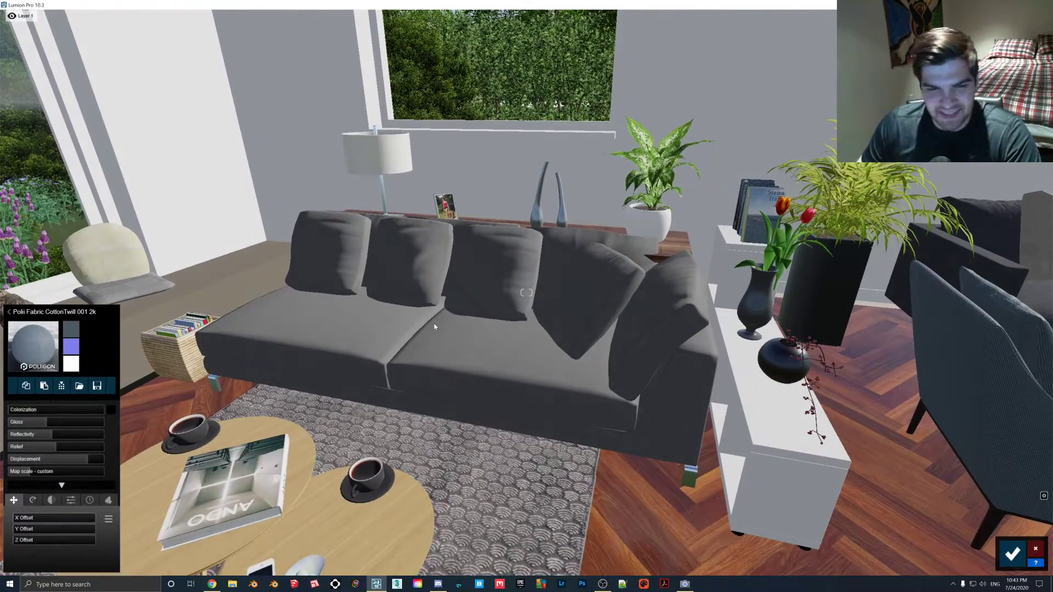
pyautogui.moveTo(434, 327)
pyautogui.mouseDown(button='right')
pyautogui.moveTo(472, 345)
pyautogui.moveTo(435, 324)
pyautogui.mouseUp(button='right')
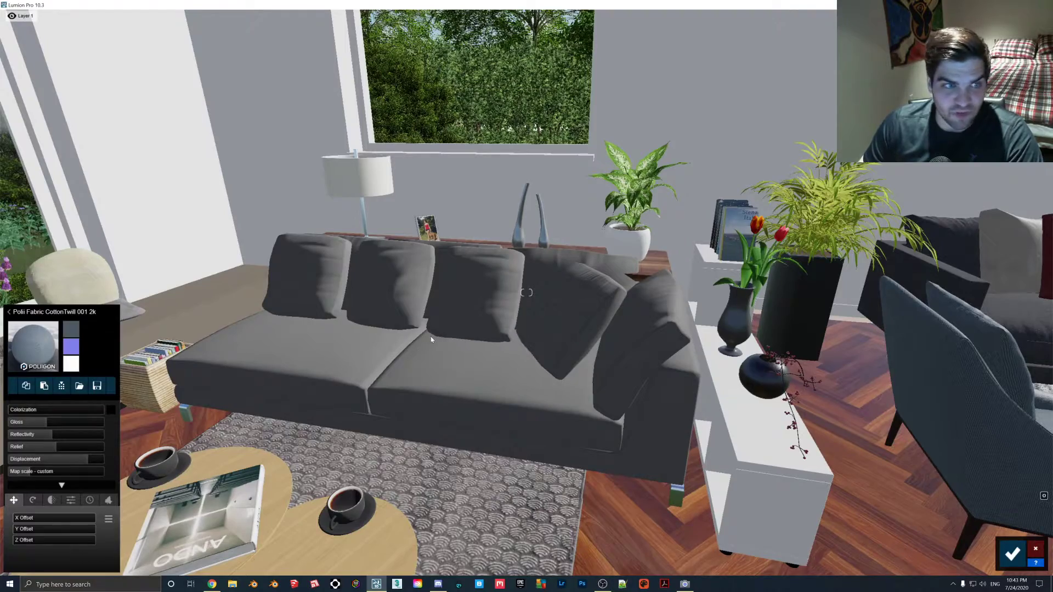
pyautogui.press('s')
pyautogui.moveTo(453, 338); pyautogui.dragTo(507, 337, button='right')
pyautogui.press('w')
pyautogui.moveTo(527, 293)
pyautogui.mouseDown(button='right')
pyautogui.moveTo(467, 296)
pyautogui.moveTo(536, 293)
pyautogui.mouseUp(button='right')
pyautogui.press('s')
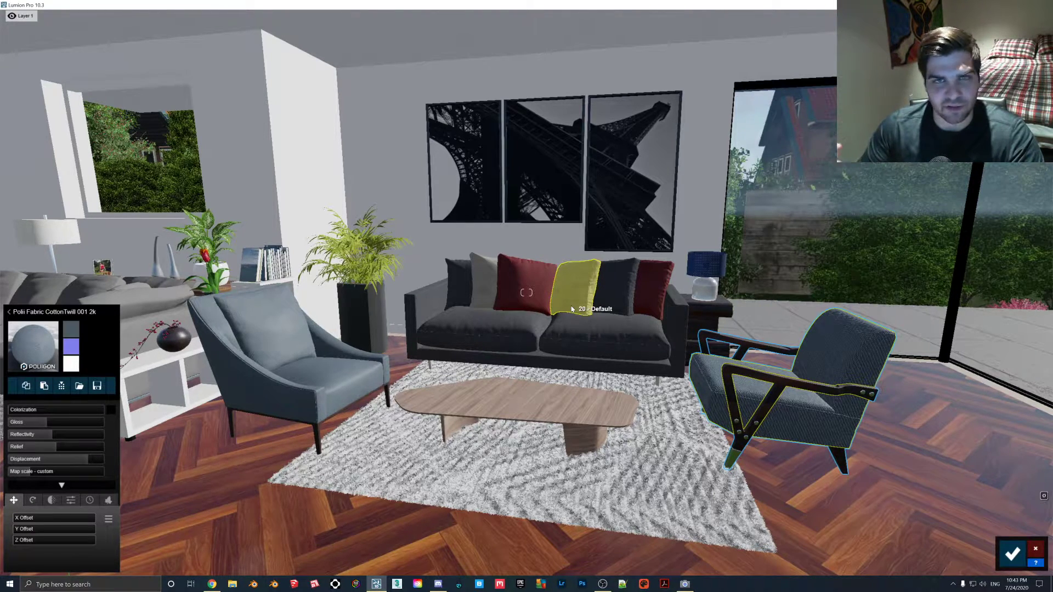
pyautogui.moveTo(540, 305); pyautogui.dragTo(584, 307, button='right')
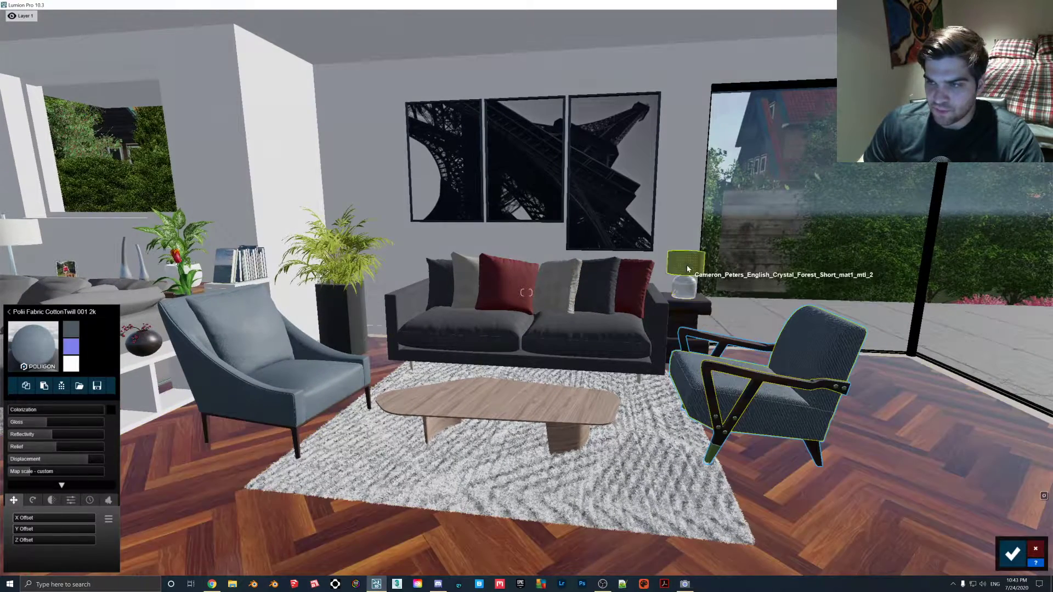
# - Save the material changes and preview the room in Photo mode before returning to Build mode
pyautogui.click(1012, 553)
pyautogui.click(1035, 516)
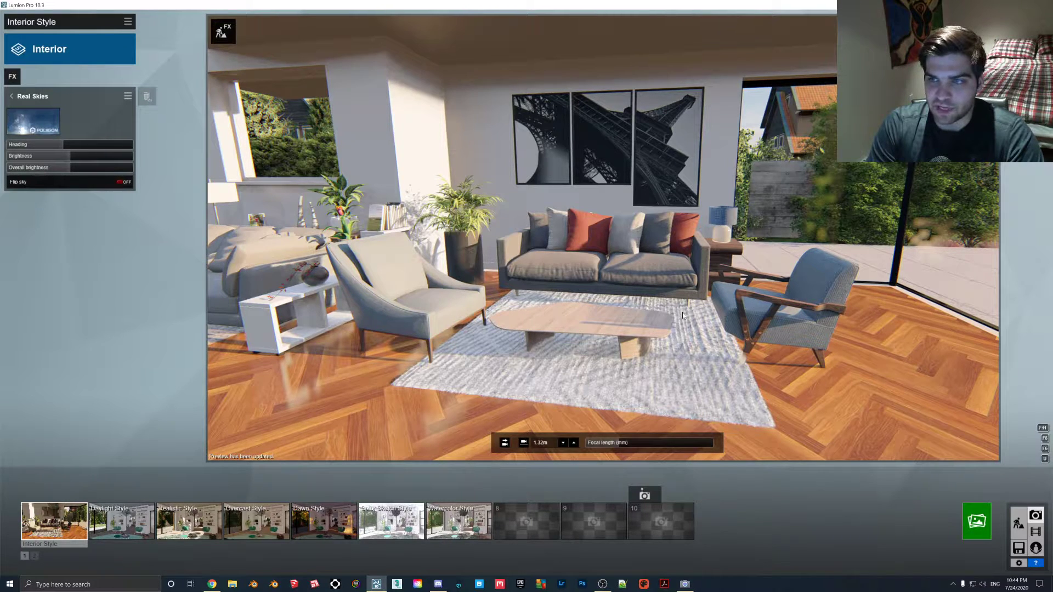
pyautogui.click(1018, 524)
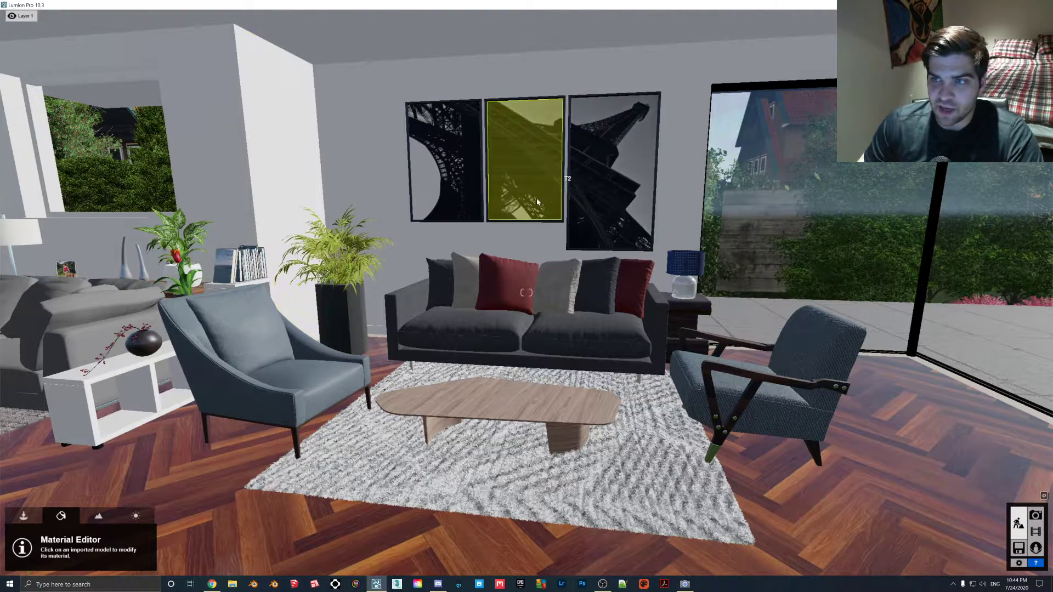
# - Switch to the browser and look through the TurboSquid downloads for the Tour de Eiffel poster
pyautogui.click(212, 584)
pyautogui.scroll(-12, 476, 394)
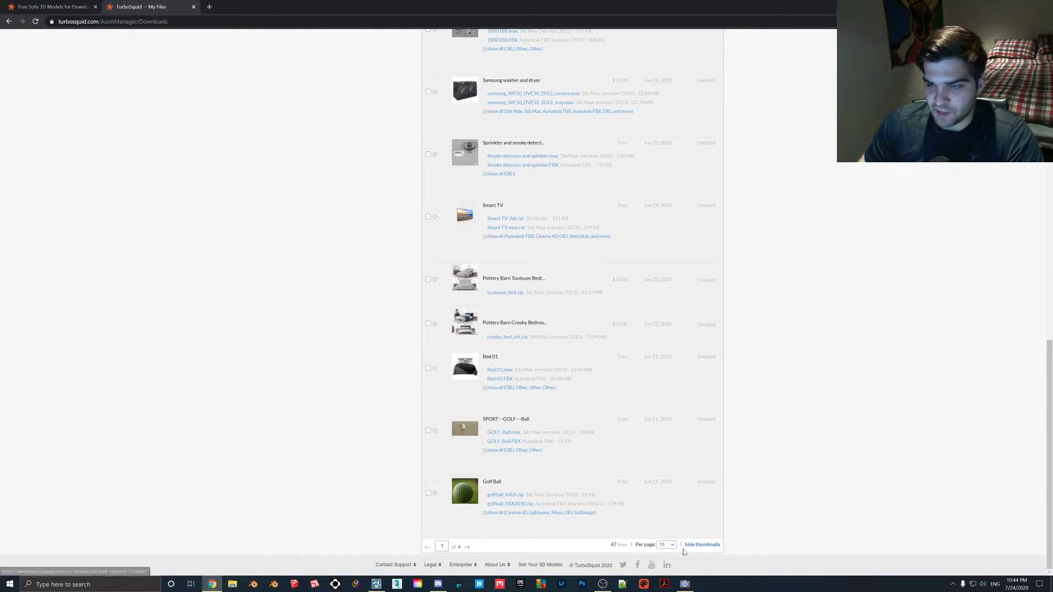
pyautogui.click(468, 547)
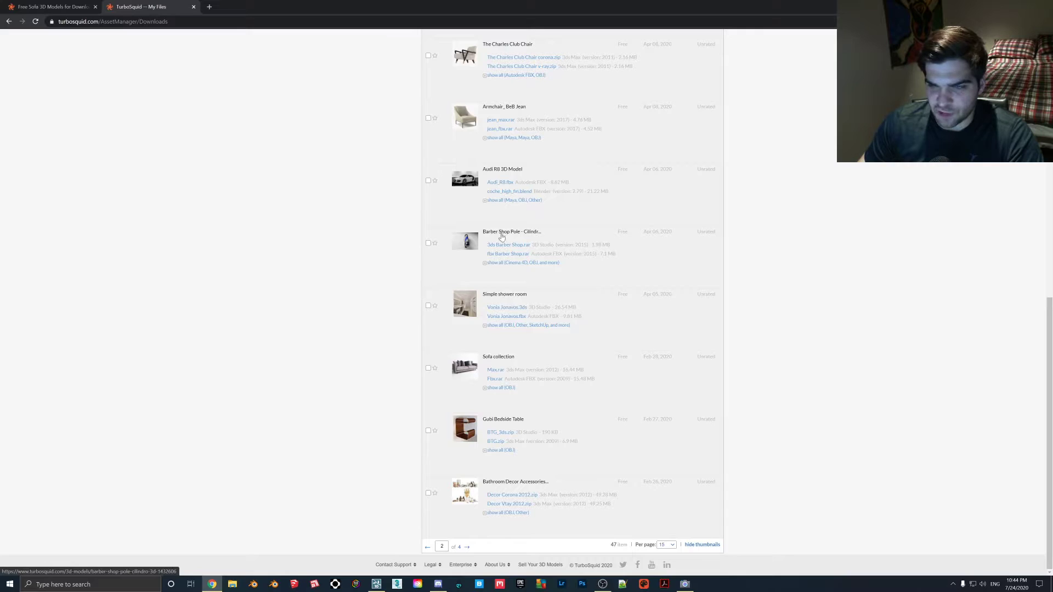
pyautogui.scroll(6, 501, 234)
pyautogui.scroll(3, 503, 335)
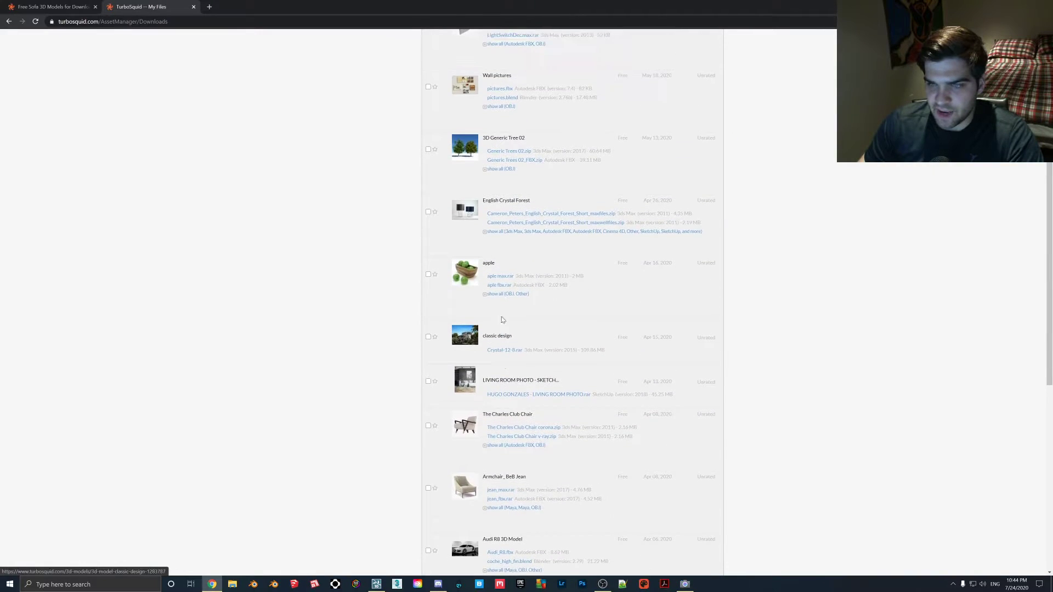
pyautogui.scroll(-9, 507, 291)
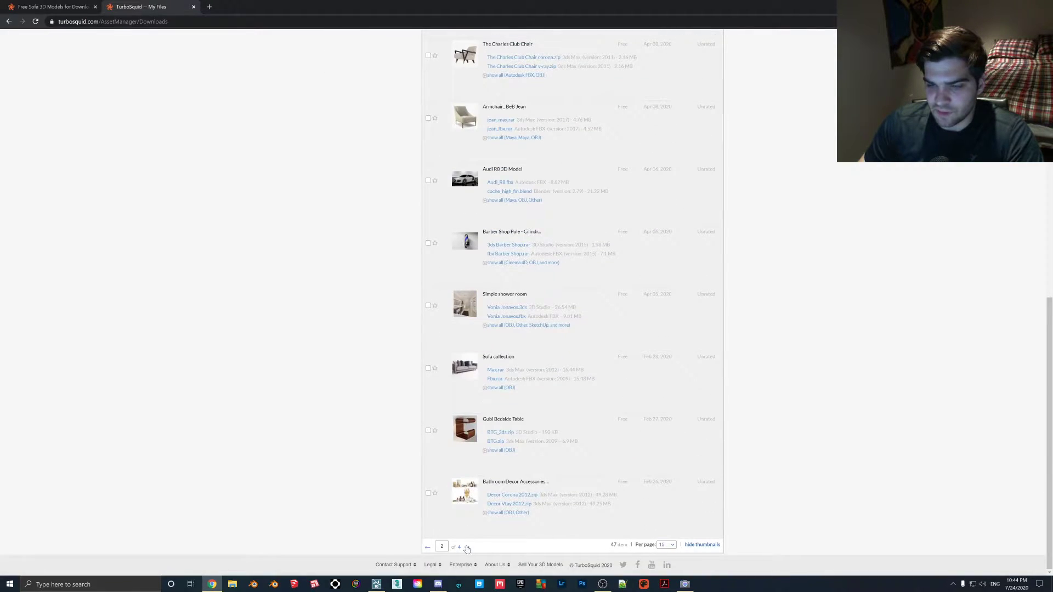
pyautogui.click(466, 547)
pyautogui.scroll(5, 537, 298)
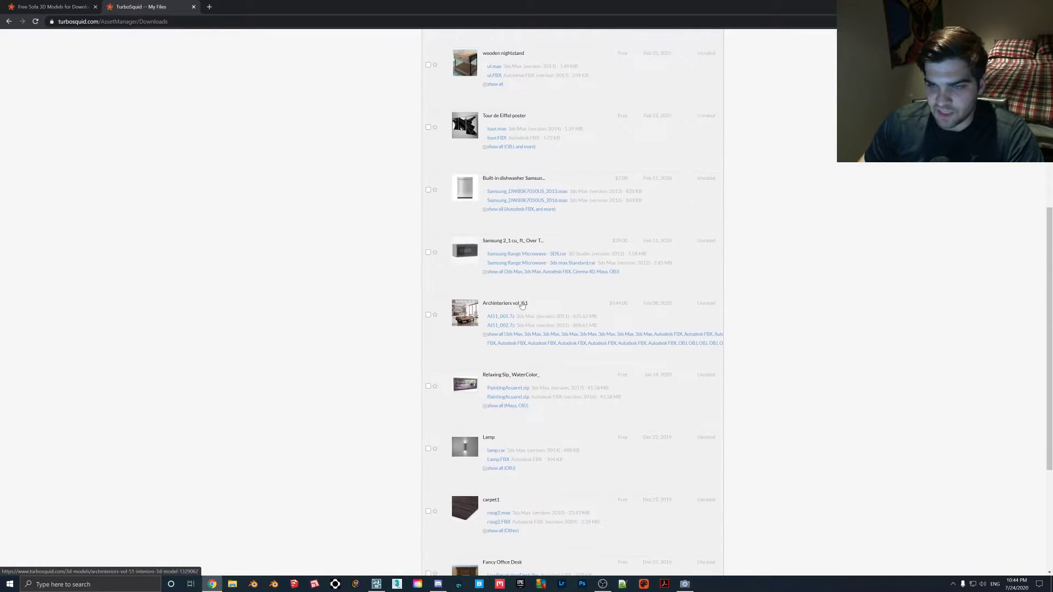
pyautogui.scroll(-5, 522, 306)
pyautogui.scroll(6, 499, 472)
pyautogui.scroll(3, 498, 470)
# - Expand the Tour de Eiffel poster's file list and download its FBX model and maps.rar textures
pyautogui.click(490, 354)
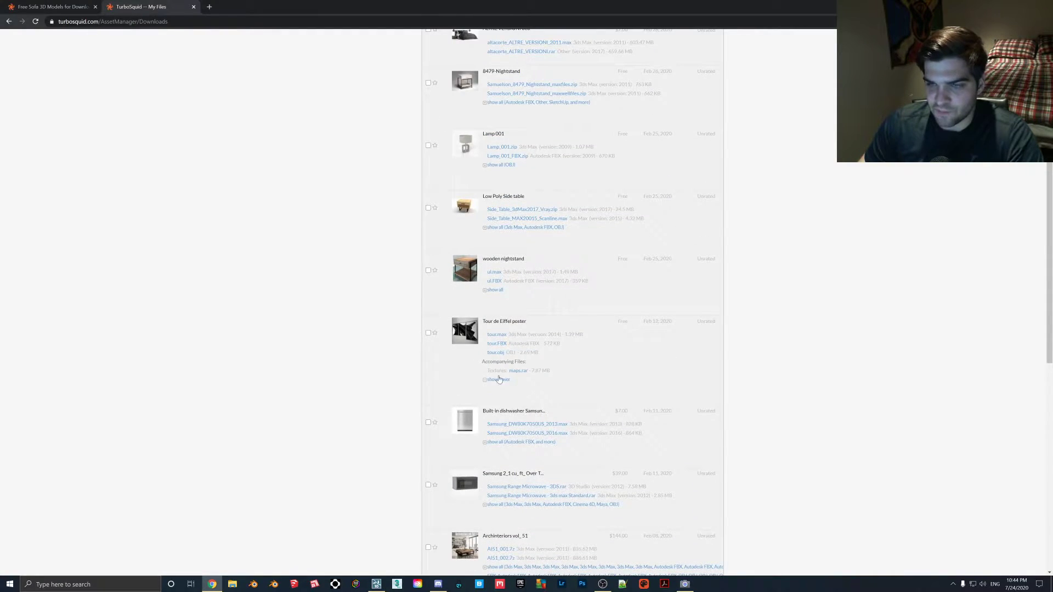
pyautogui.click(495, 347)
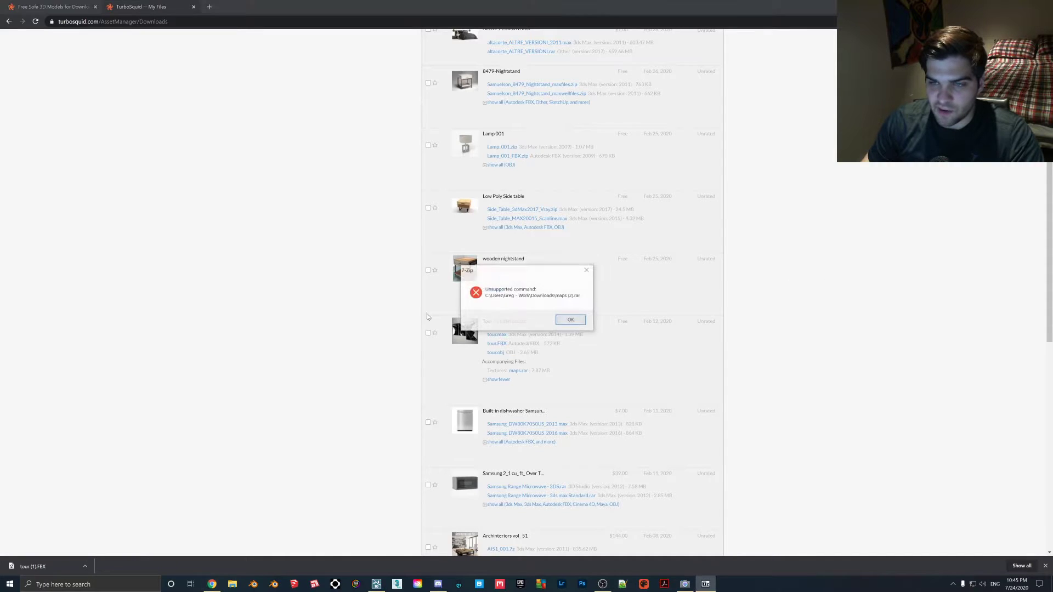
pyautogui.click(571, 321)
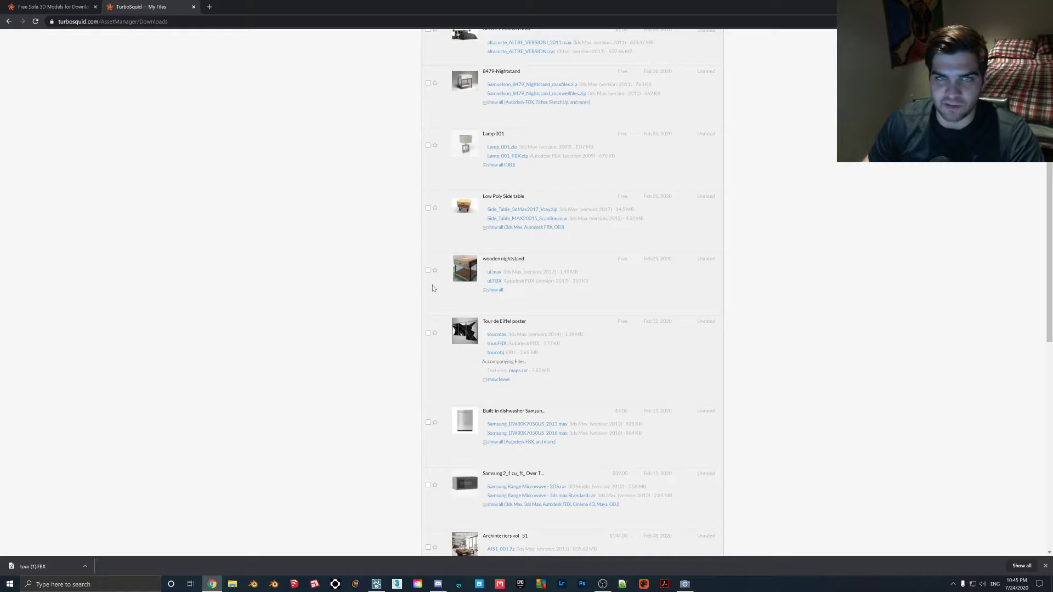
# - Open the project's maps folder in File Explorer and delete the 7_2_1_d and 7_2_1_b textures
pyautogui.click(231, 584)
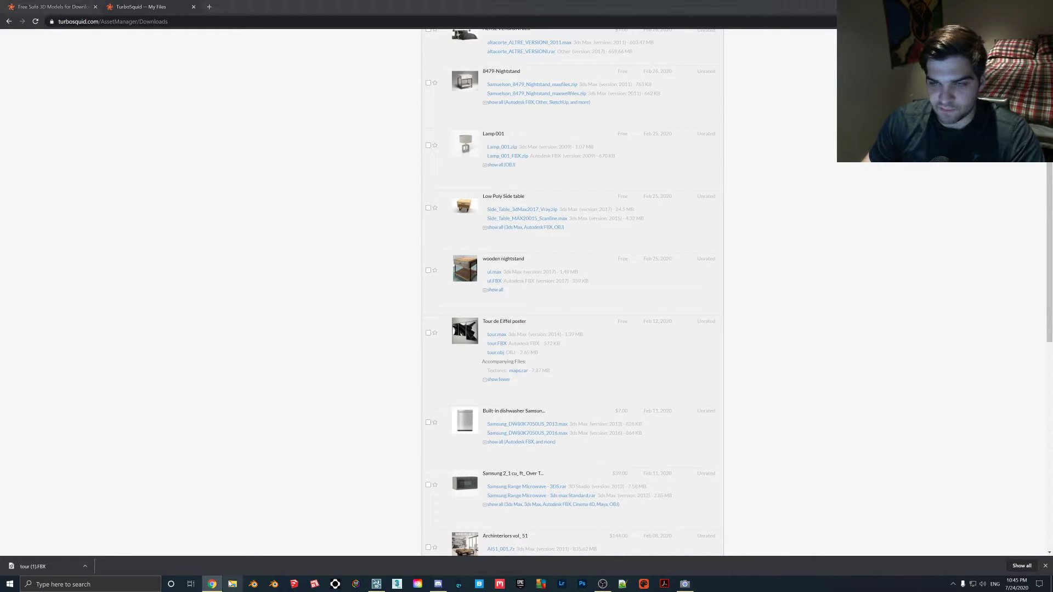
pyautogui.click(172, 343)
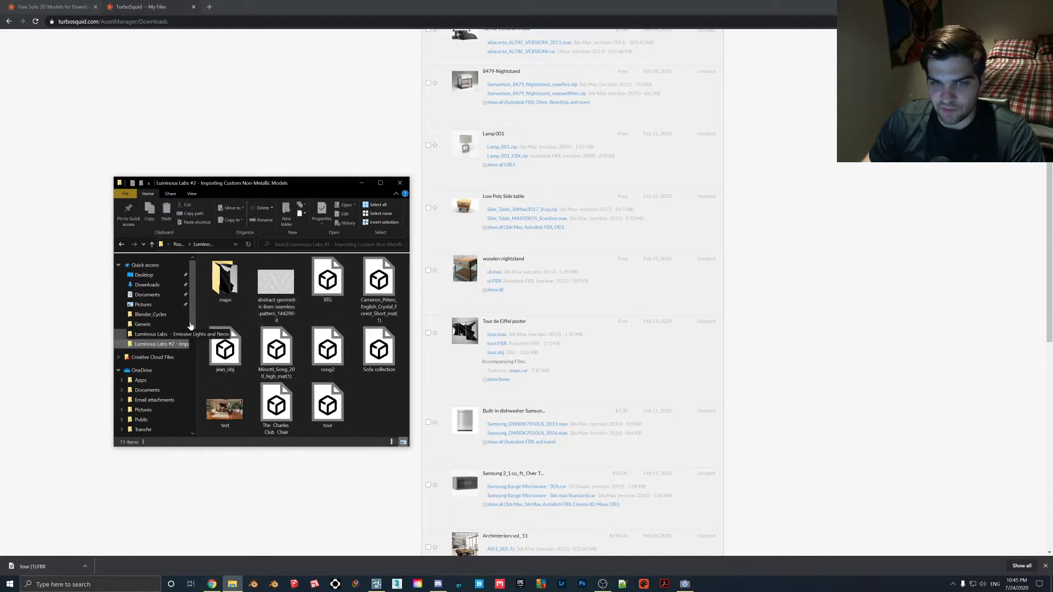
pyautogui.doubleClick(224, 280)
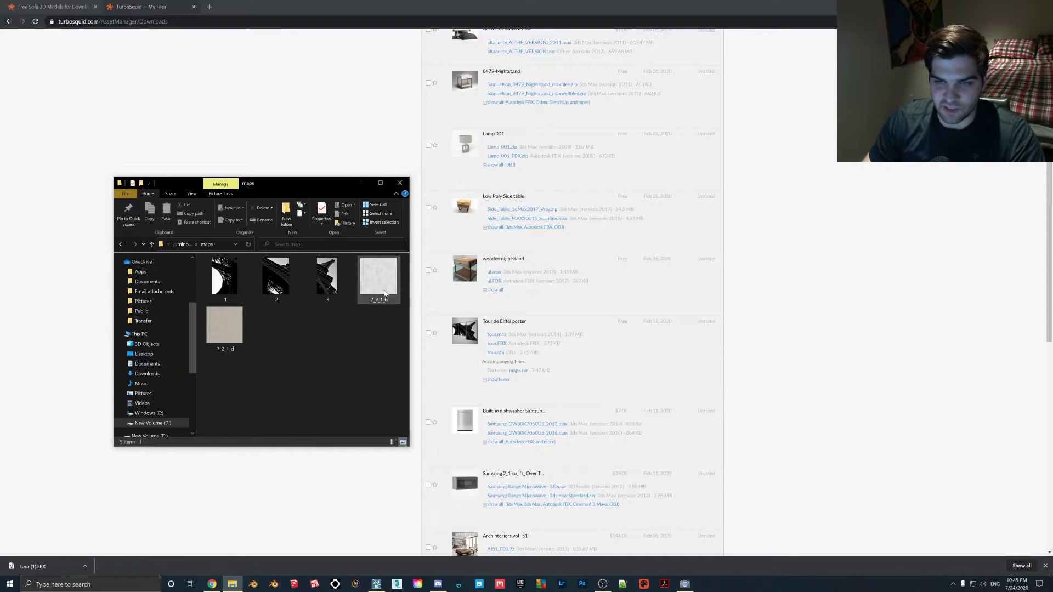
pyautogui.click(231, 331)
pyautogui.press('Delete')
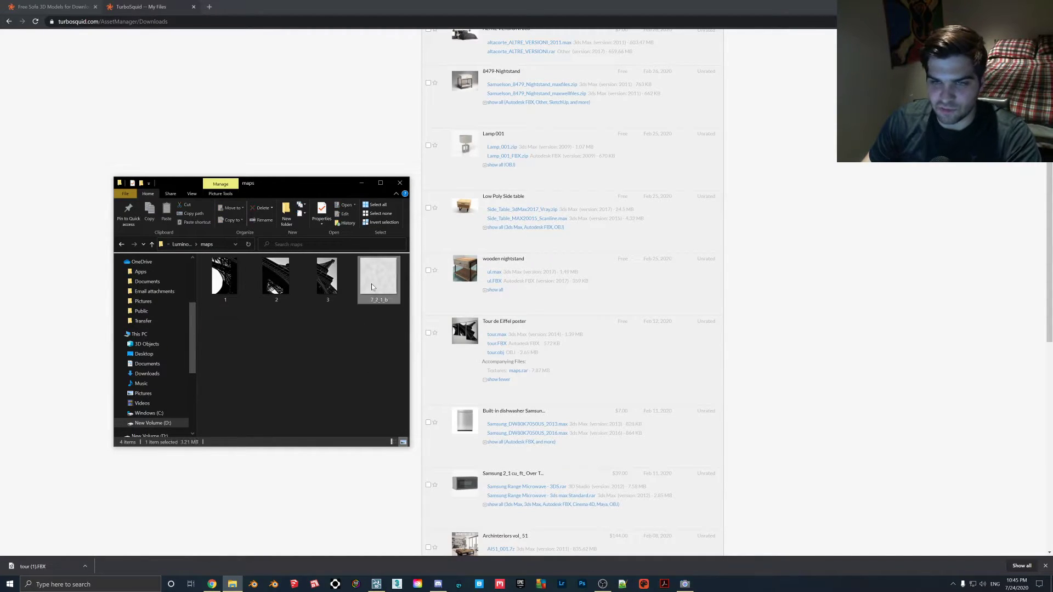
pyautogui.click(373, 280)
pyautogui.press('Delete')
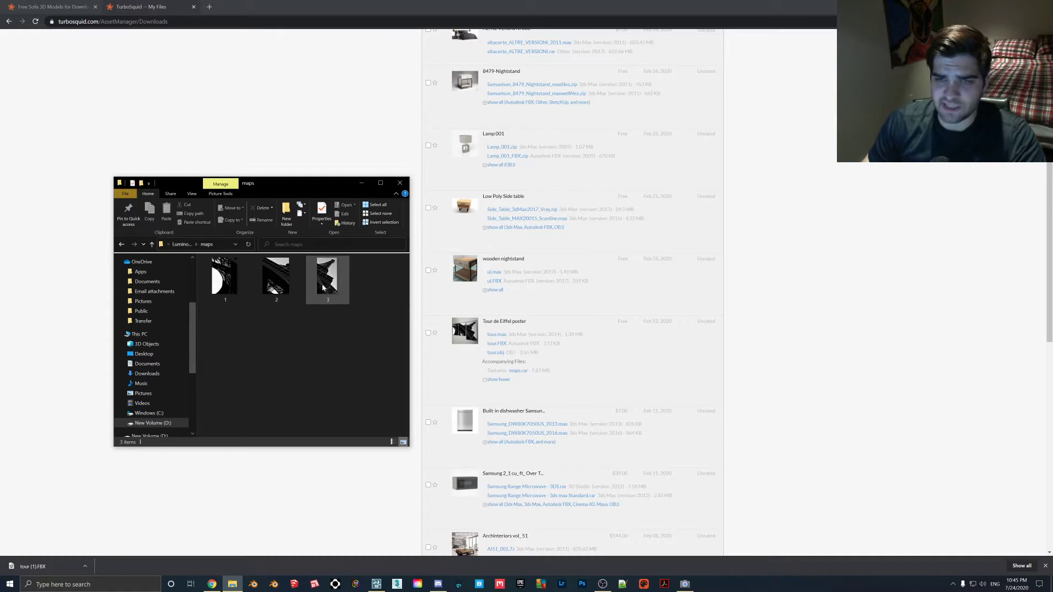
# - View poster image 3 from the maps folder, closing the viewer and the folder when done
pyautogui.doubleClick(346, 280)
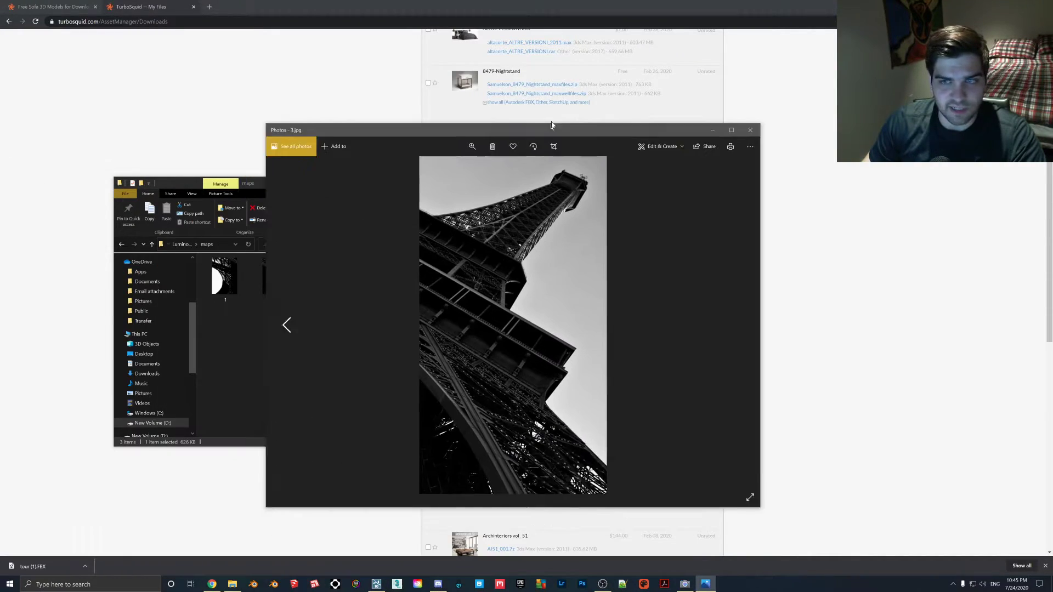
pyautogui.moveTo(551, 125); pyautogui.dragTo(697, 67)
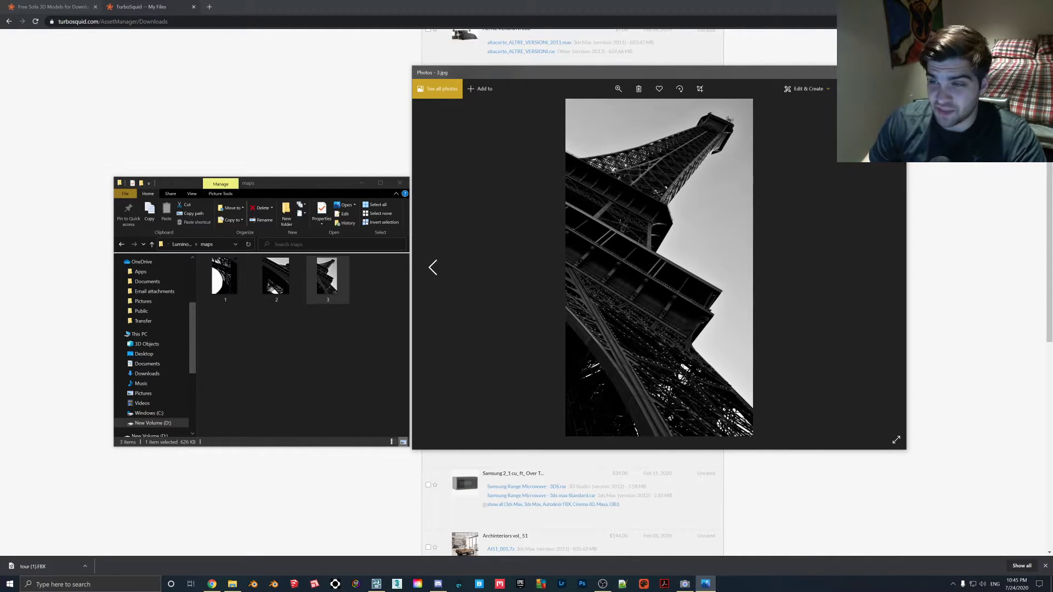
pyautogui.click(894, 73)
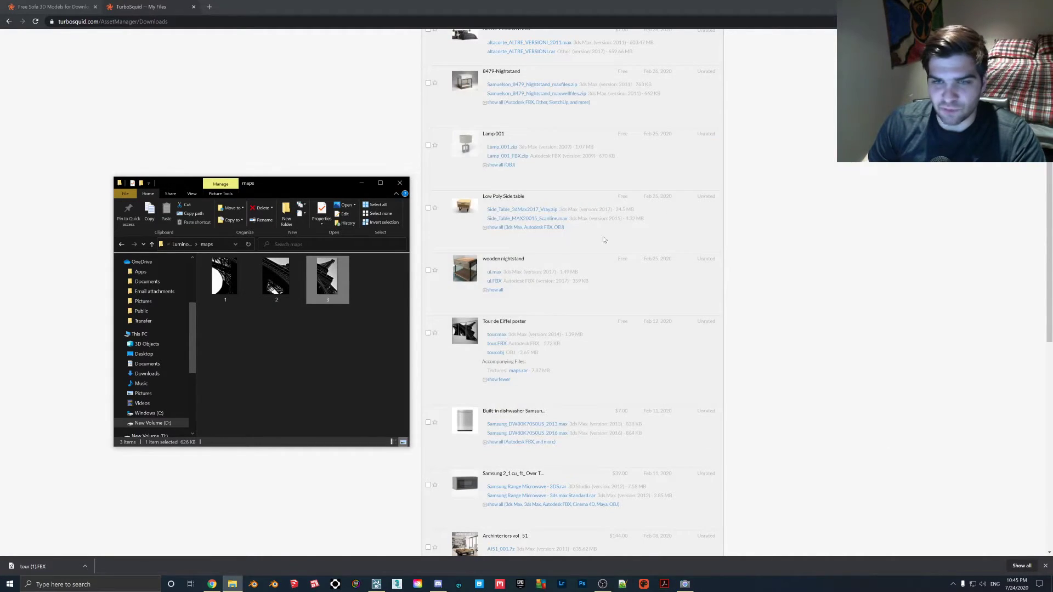
pyautogui.click(398, 184)
# - Skim the remaining TurboSquid downloads and close that page
pyautogui.scroll(-6, 549, 337)
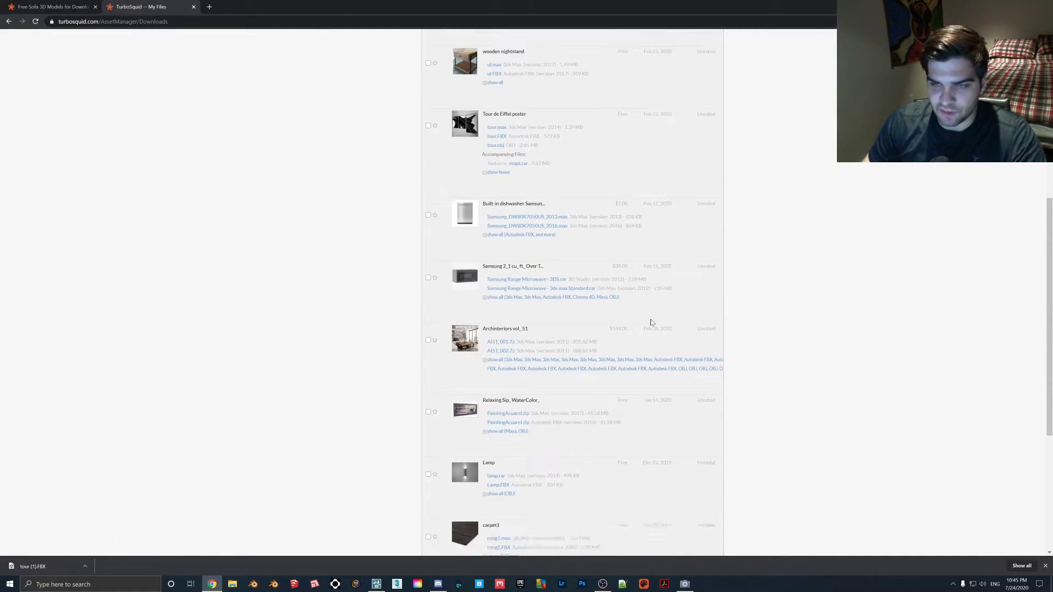
pyautogui.scroll(9, 535, 351)
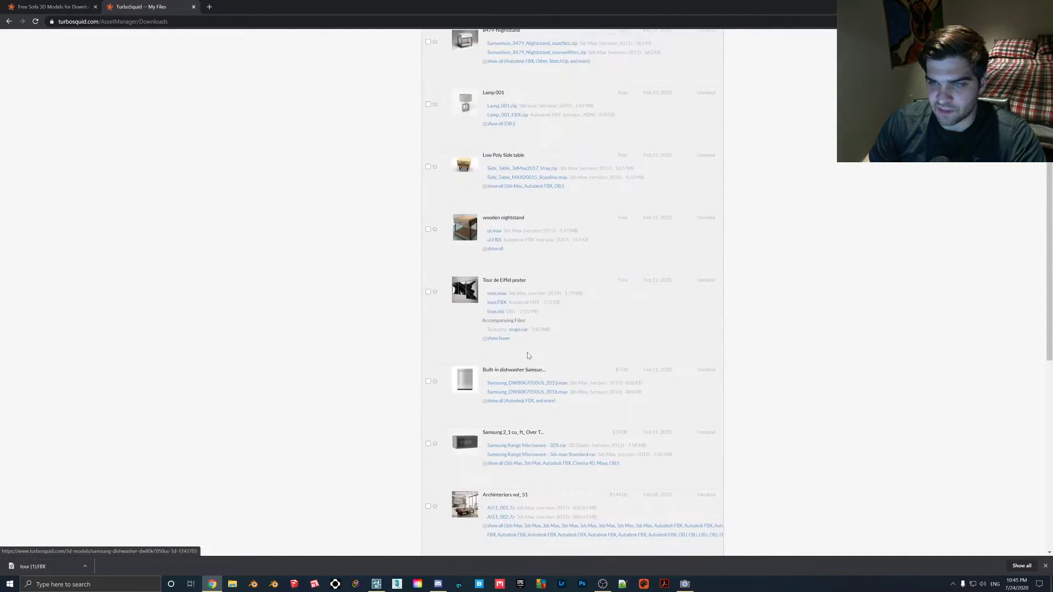
pyautogui.click(193, 7)
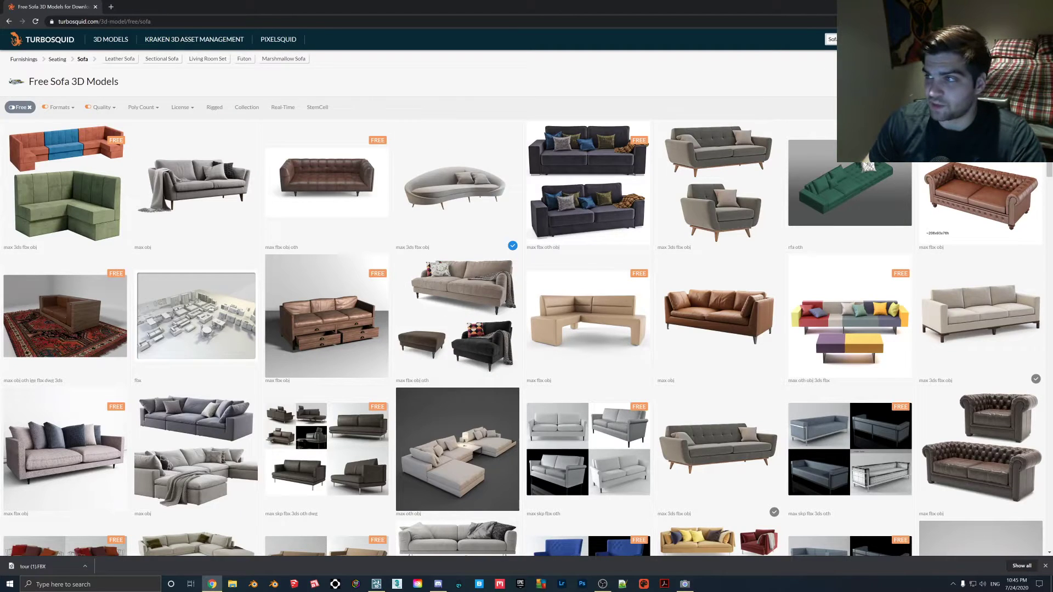
# - Switch back to Lumion and frame the seating group and Eiffel posters in Photo mode
pyautogui.hotkey('alt', 'Tab')
pyautogui.moveTo(535, 318); pyautogui.dragTo(527, 293, button='right')
pyautogui.press('s')
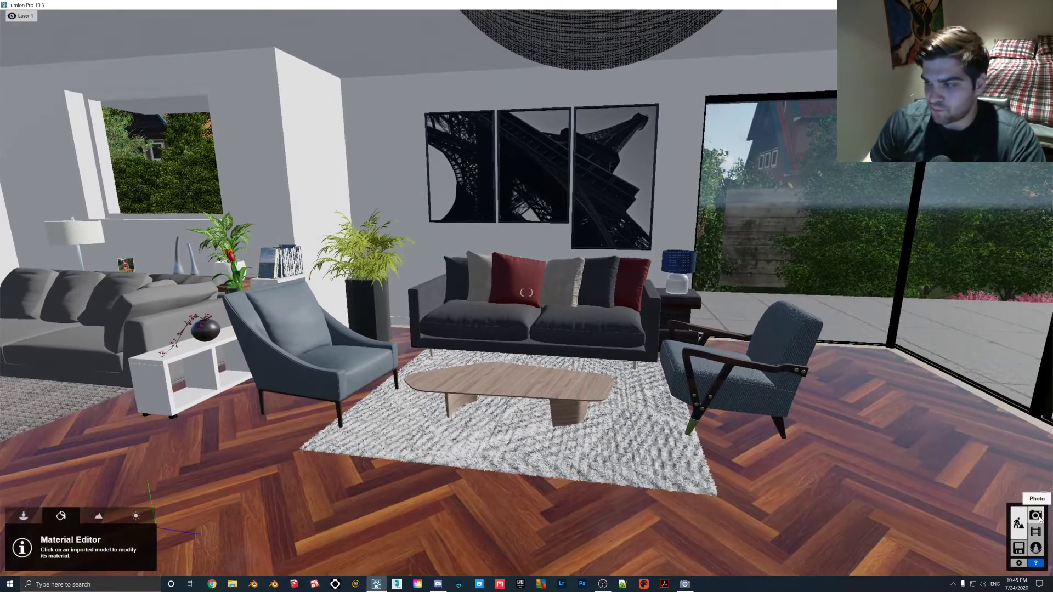
pyautogui.click(1036, 515)
pyautogui.moveTo(624, 290); pyautogui.dragTo(658, 278, button='right')
pyautogui.moveTo(633, 316); pyautogui.dragTo(637, 314, button='right')
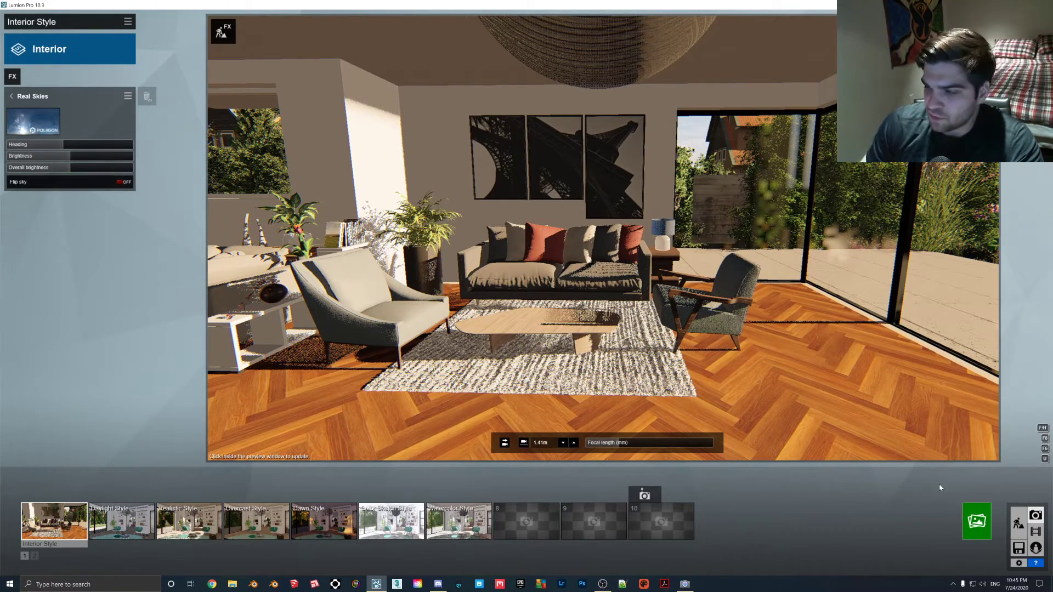
# - Render the current shot at Desktop 1920x1080 as a JPG, overwriting the existing test image
pyautogui.click(977, 521)
pyautogui.click(470, 412)
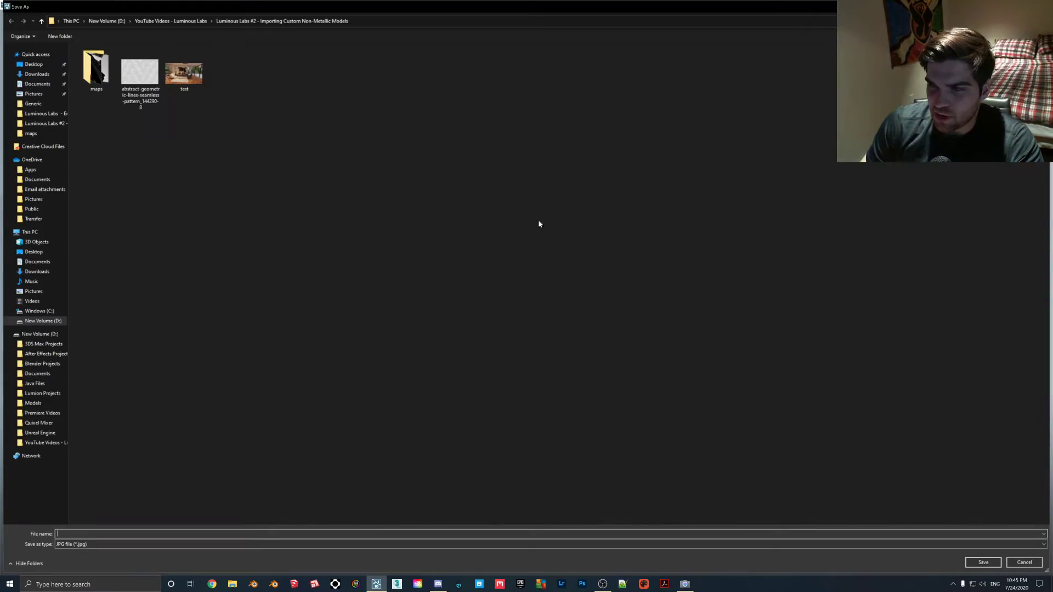
pyautogui.doubleClick(183, 82)
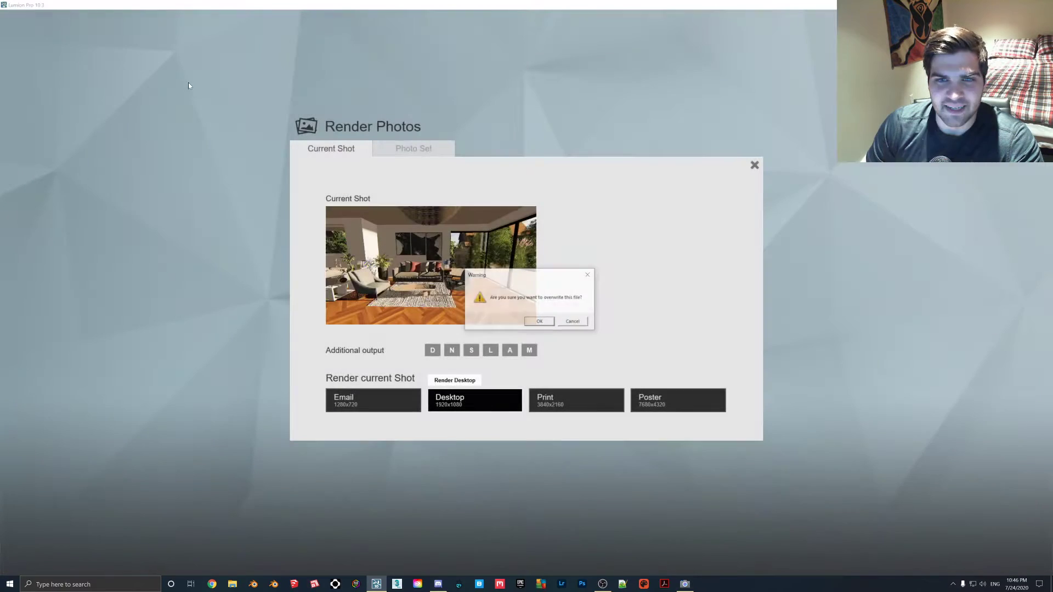
pyautogui.click(538, 323)
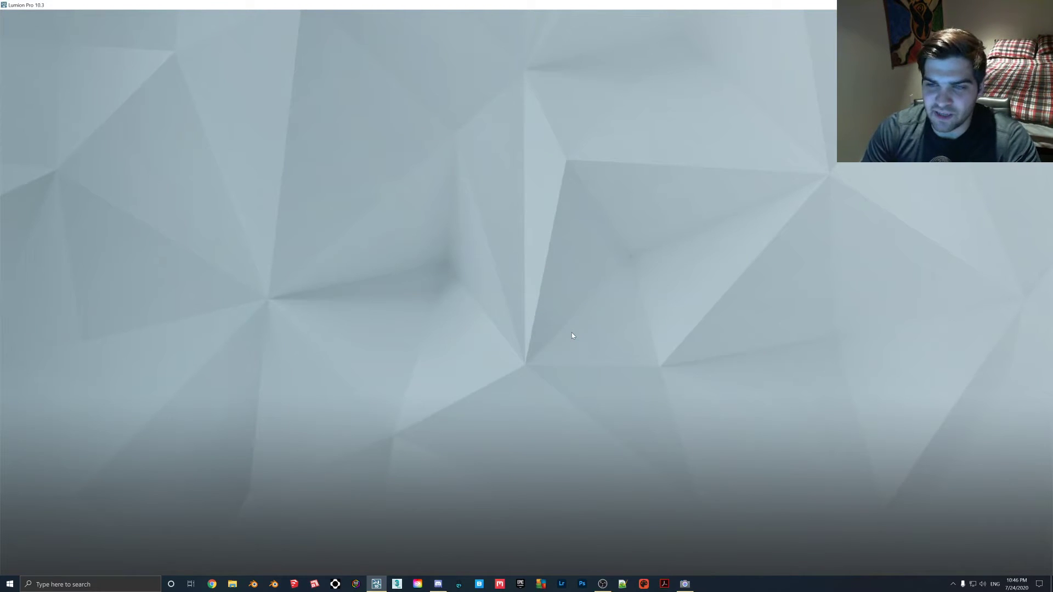